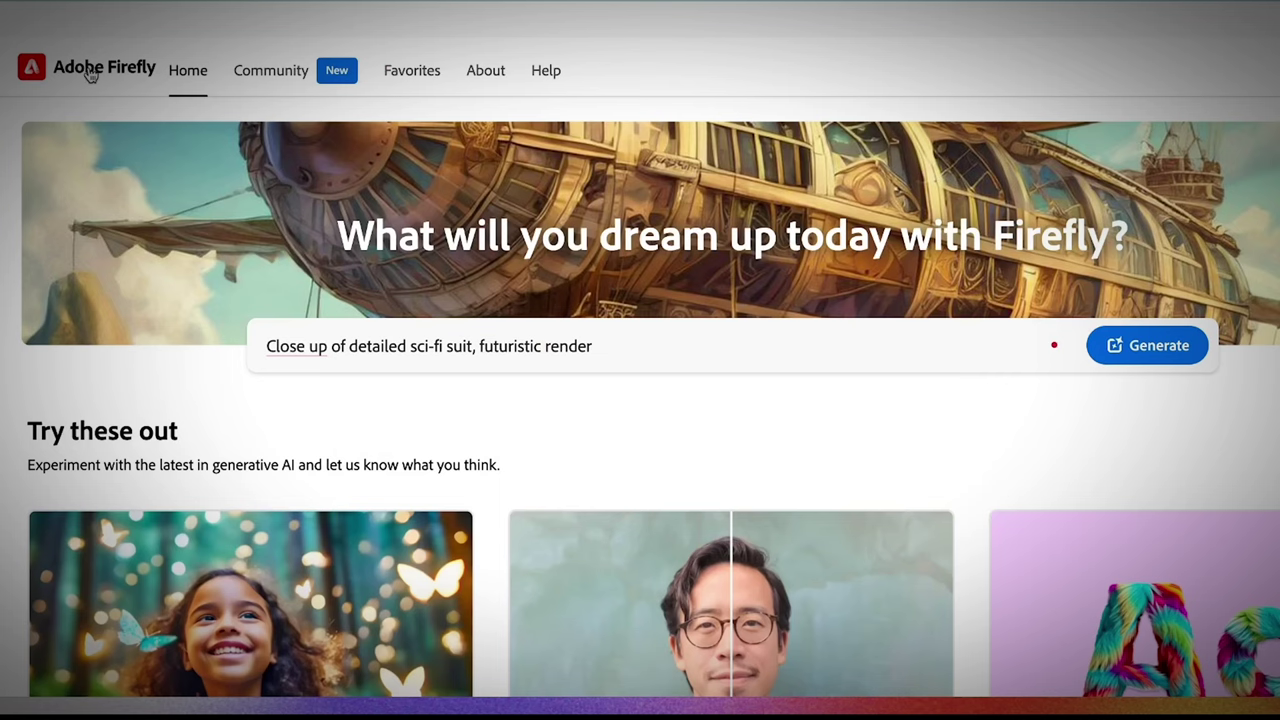
- Open the Text to image generator and browse its gallery of sample images
{"action": "scroll", "coordinate": [308, 455], "scroll_direction": "down", "scroll_amount": 4}
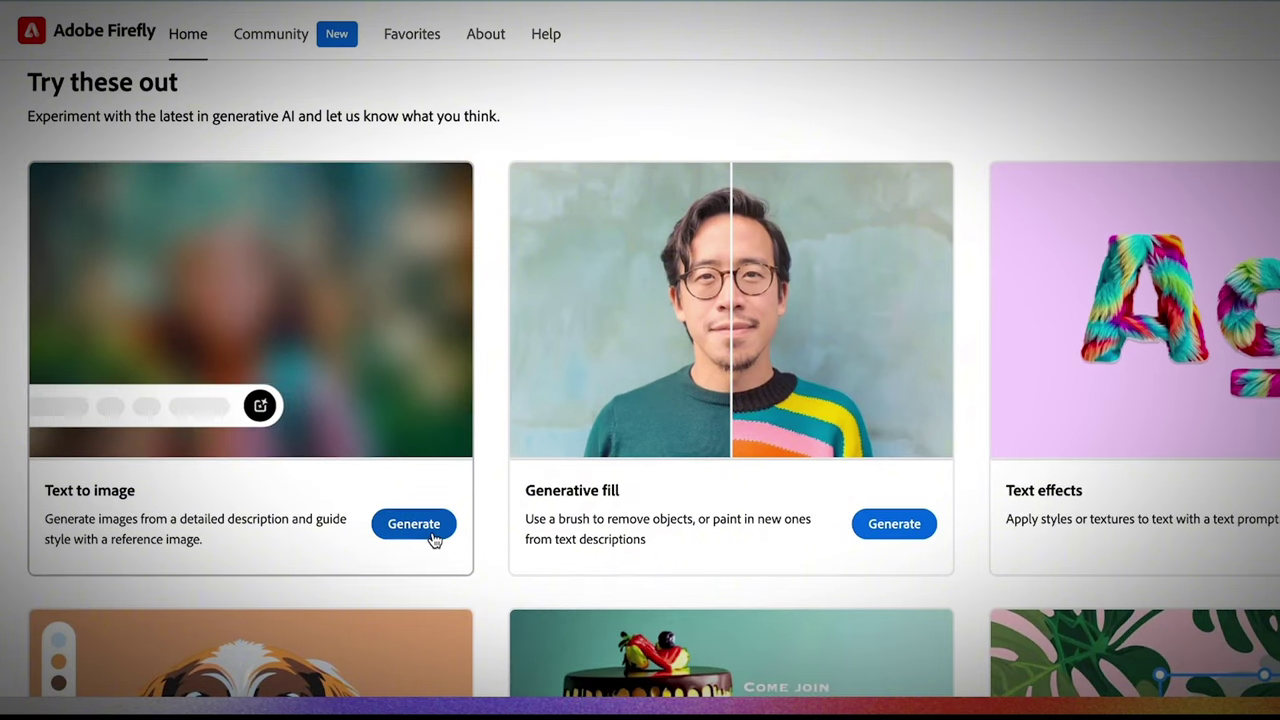
{"action": "left_click", "coordinate": [434, 540]}
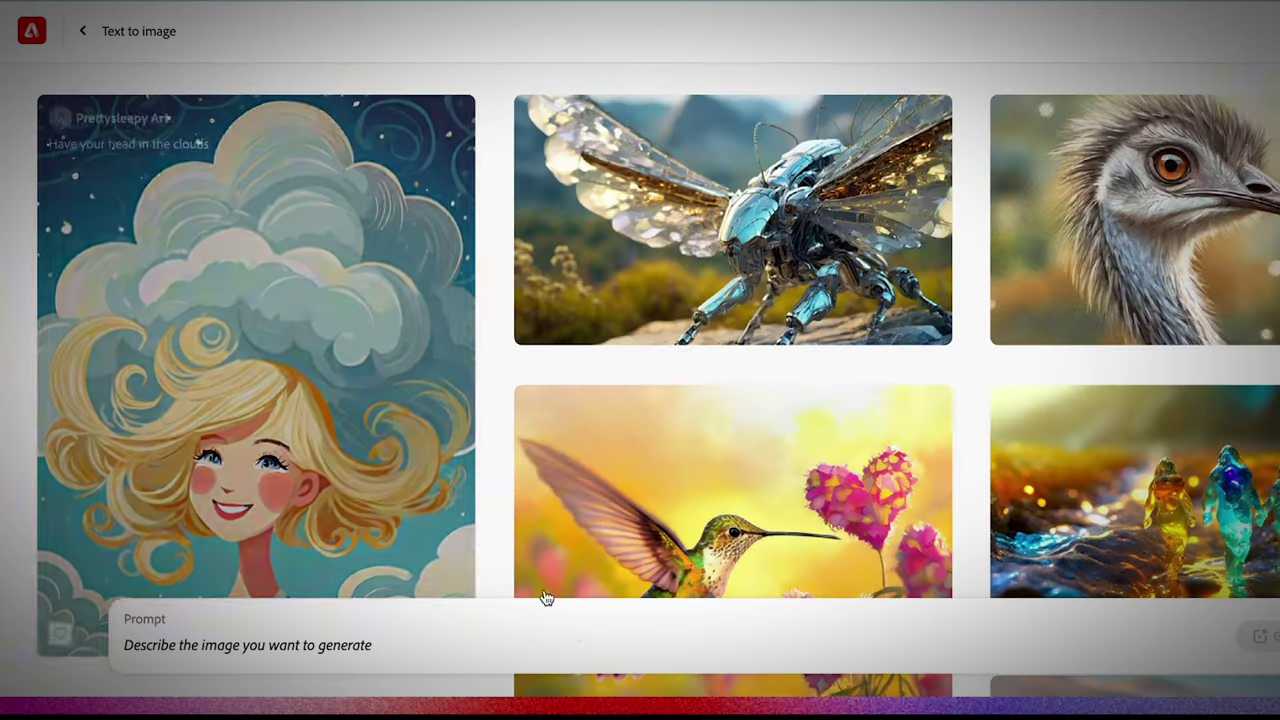
{"action": "scroll", "coordinate": [603, 494], "scroll_direction": "down", "scroll_amount": 10}
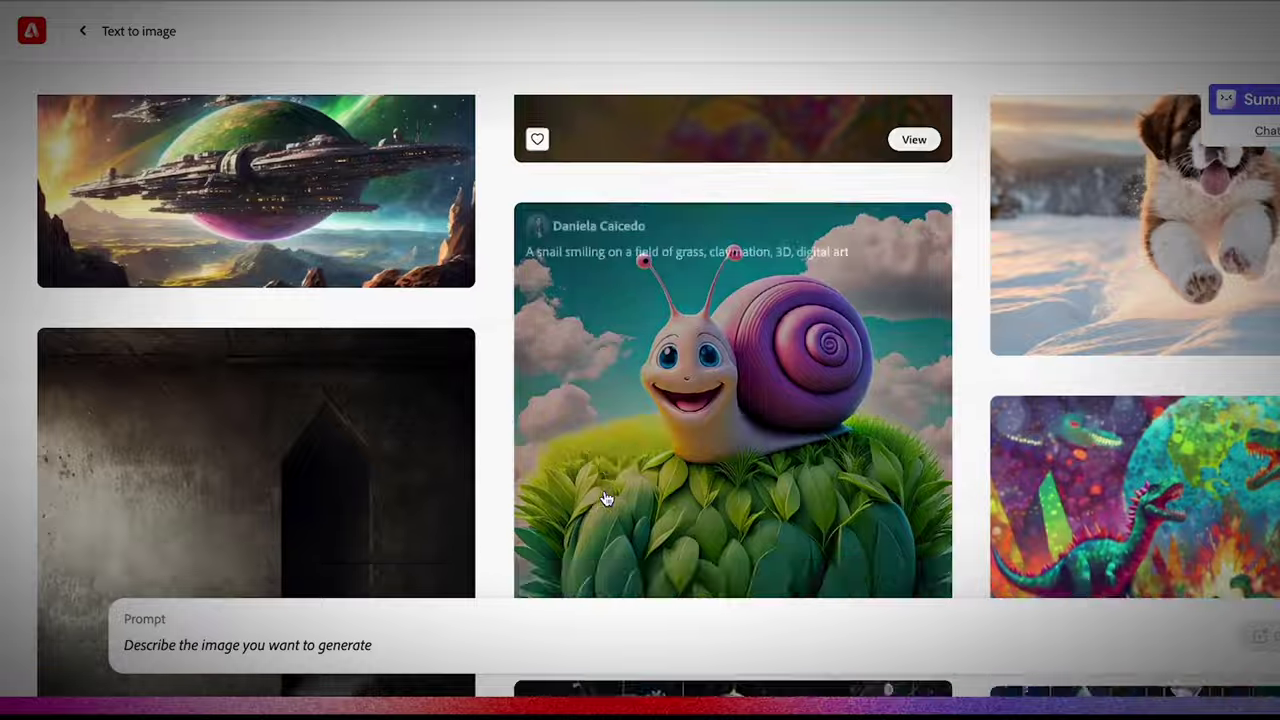
{"action": "scroll", "coordinate": [507, 580], "scroll_direction": "down", "scroll_amount": 5}
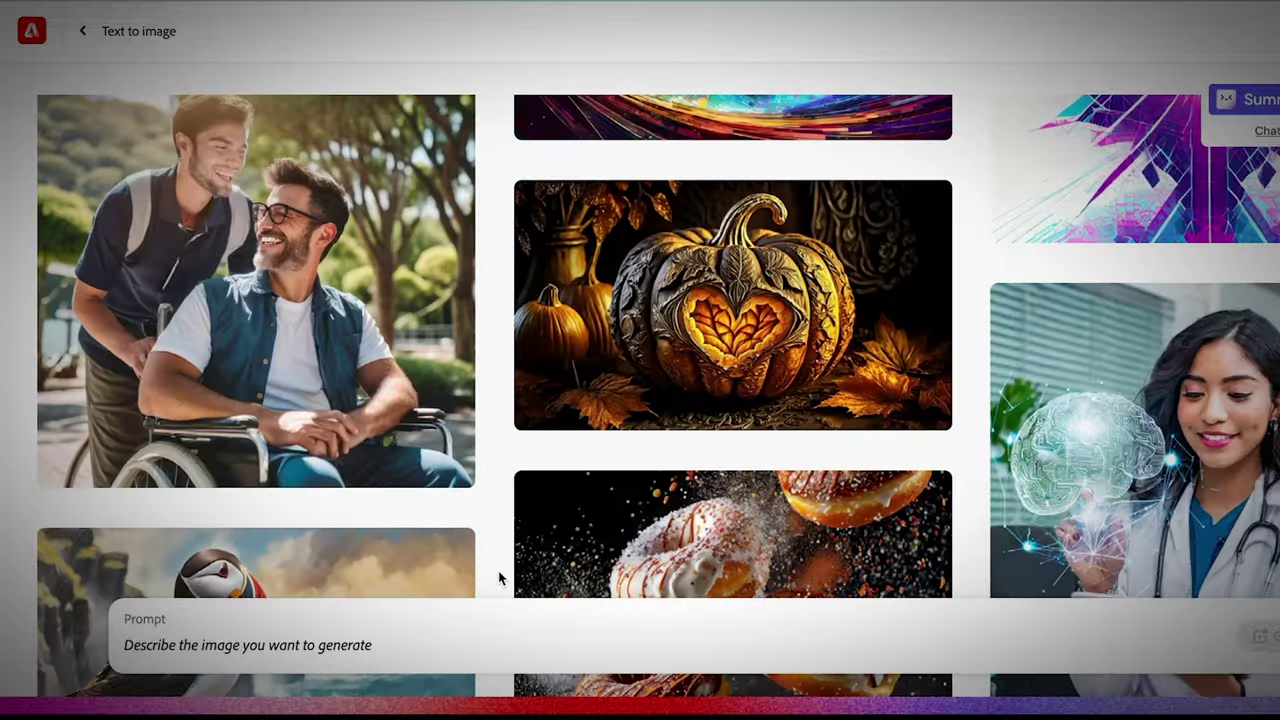
- Generate images from the prompt "a cup of cappuccino and a chocolate croissant" and open the fourth result in the large preview
{"action": "left_click", "coordinate": [543, 639]}
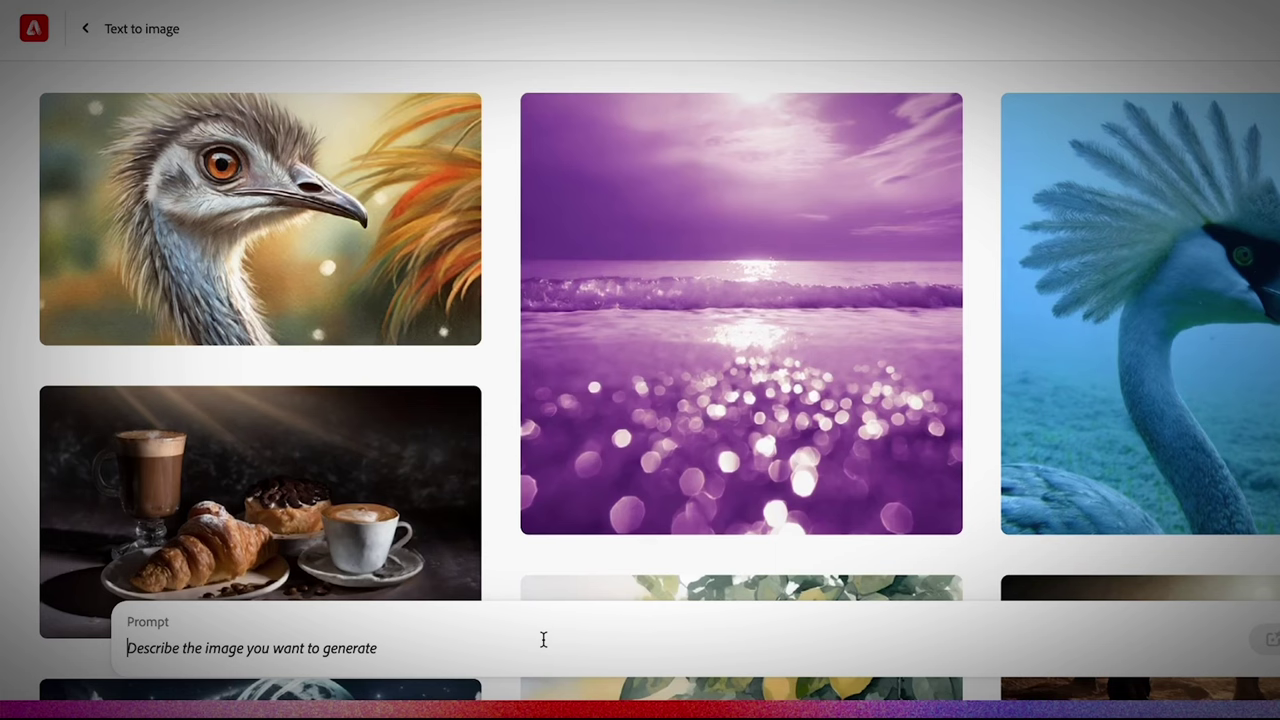
{"action": "type", "text": "a"}
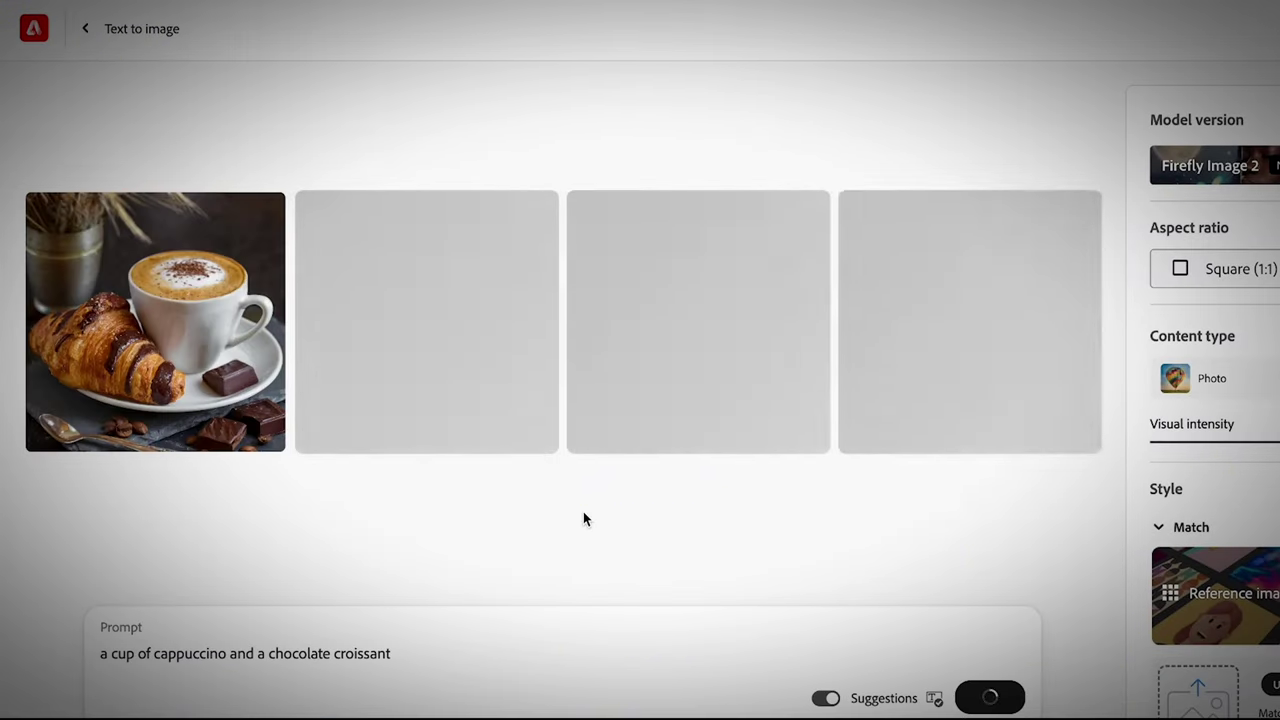
{"action": "left_click", "coordinate": [908, 356]}
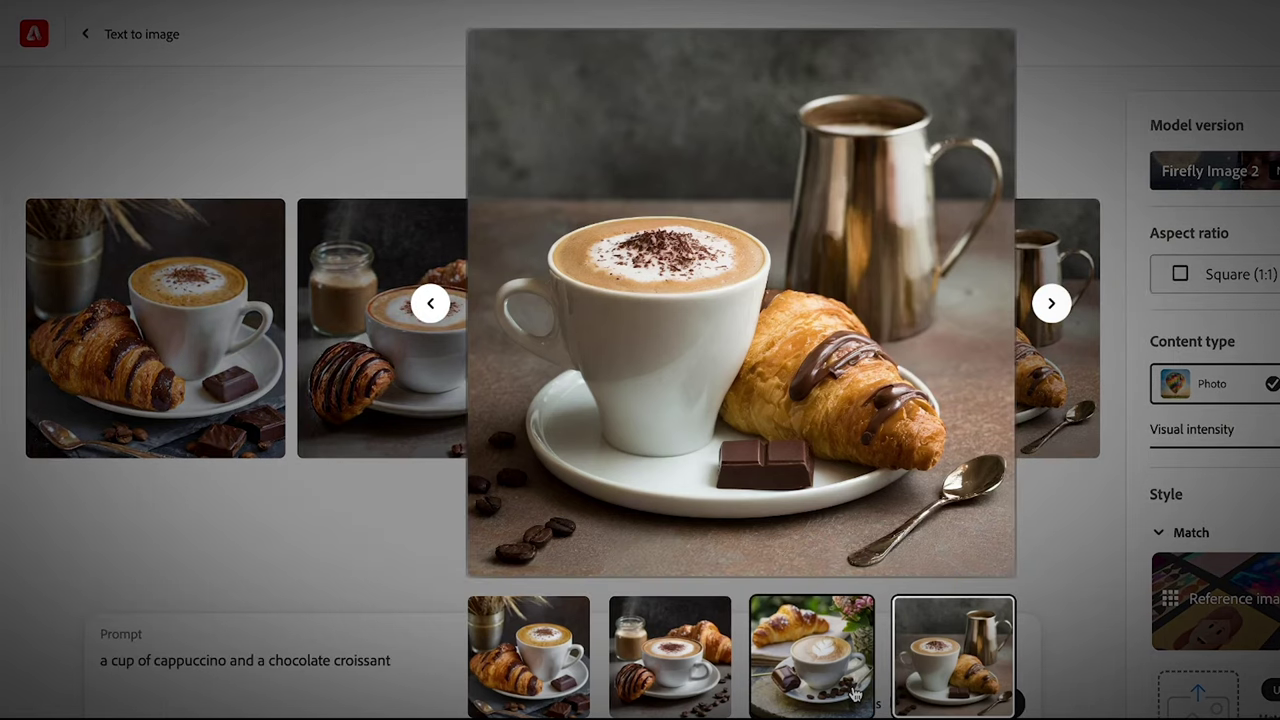
{"action": "mouse_move", "coordinate": [985, 350]}
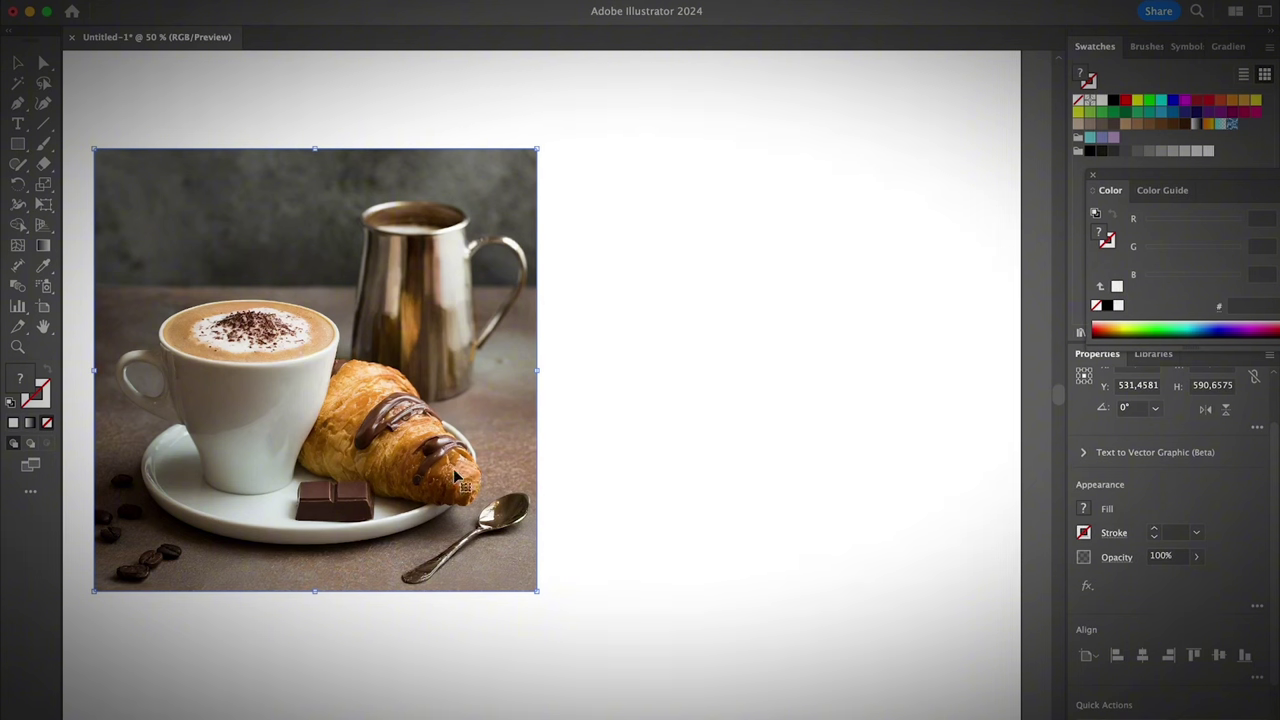
{"action": "left_click", "coordinate": [577, 474]}
{"action": "left_click", "coordinate": [484, 475]}
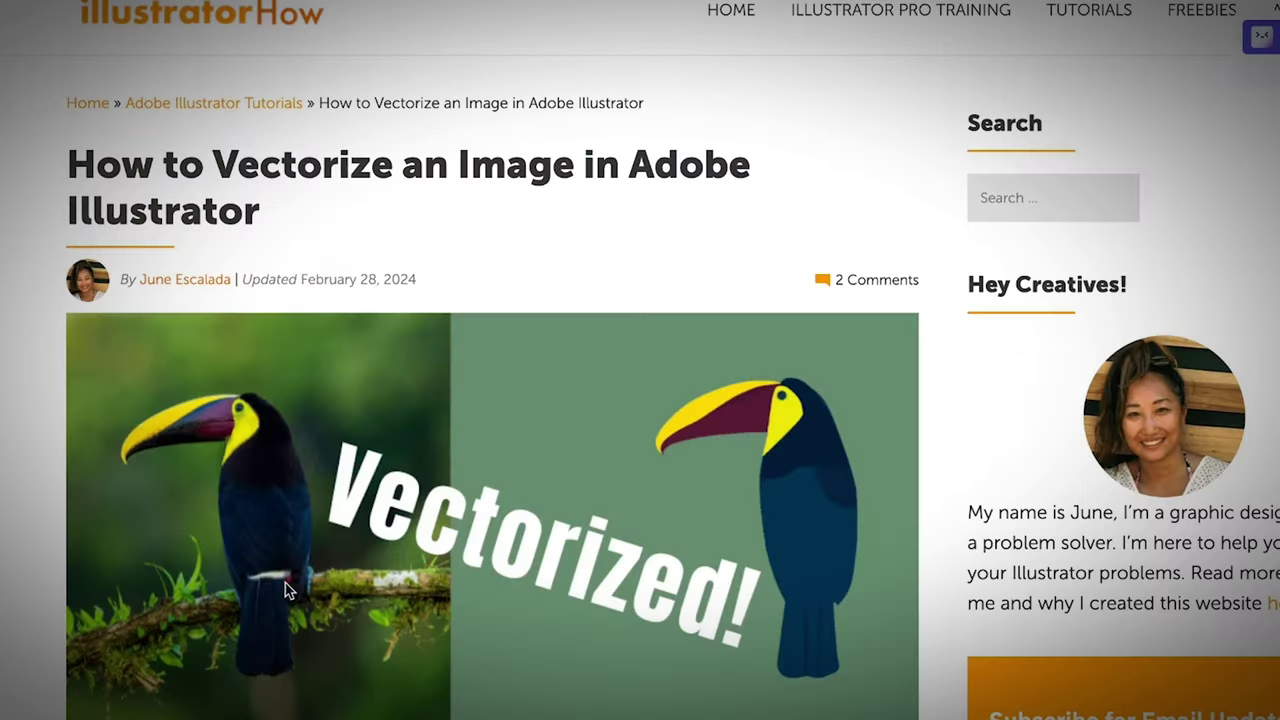
- Skim the web article "How to Vectorize an Image in Adobe Illustrator" past its introduction
{"action": "scroll", "coordinate": [286, 586], "scroll_direction": "down", "scroll_amount": 5}
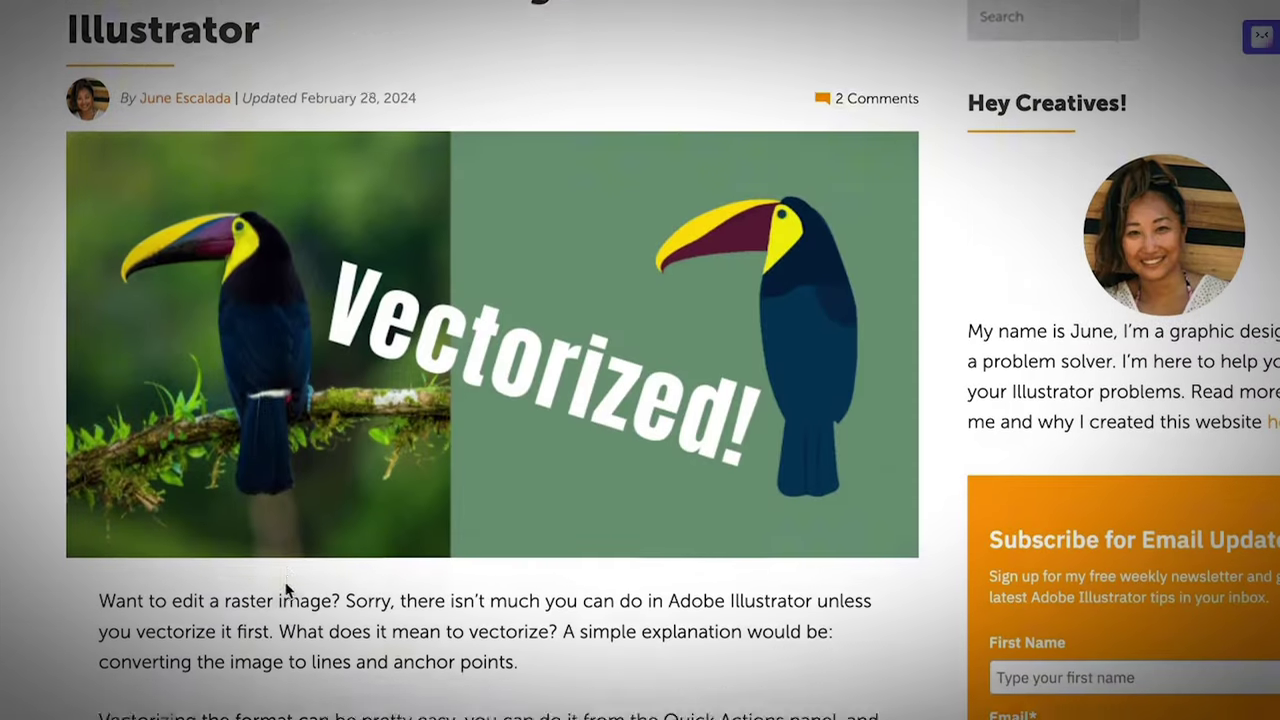
{"action": "scroll", "coordinate": [286, 585], "scroll_direction": "down", "scroll_amount": 10}
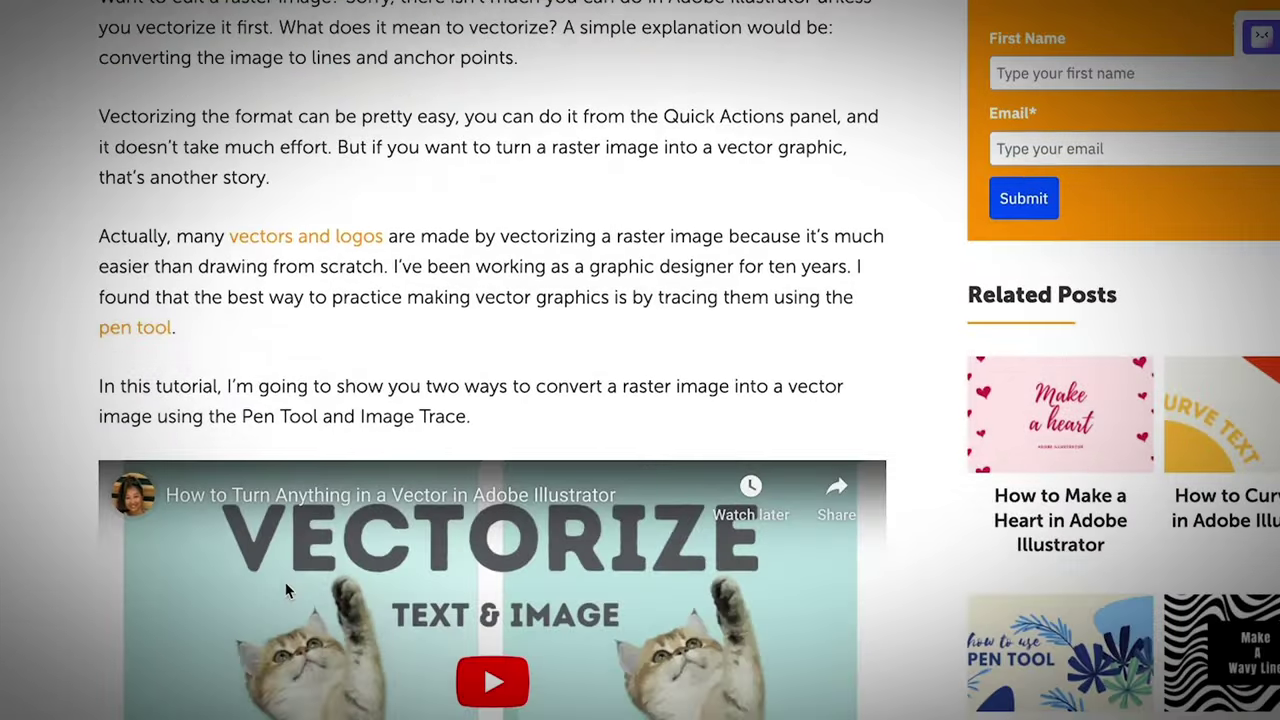
{"action": "scroll", "coordinate": [286, 591], "scroll_direction": "down", "scroll_amount": 8}
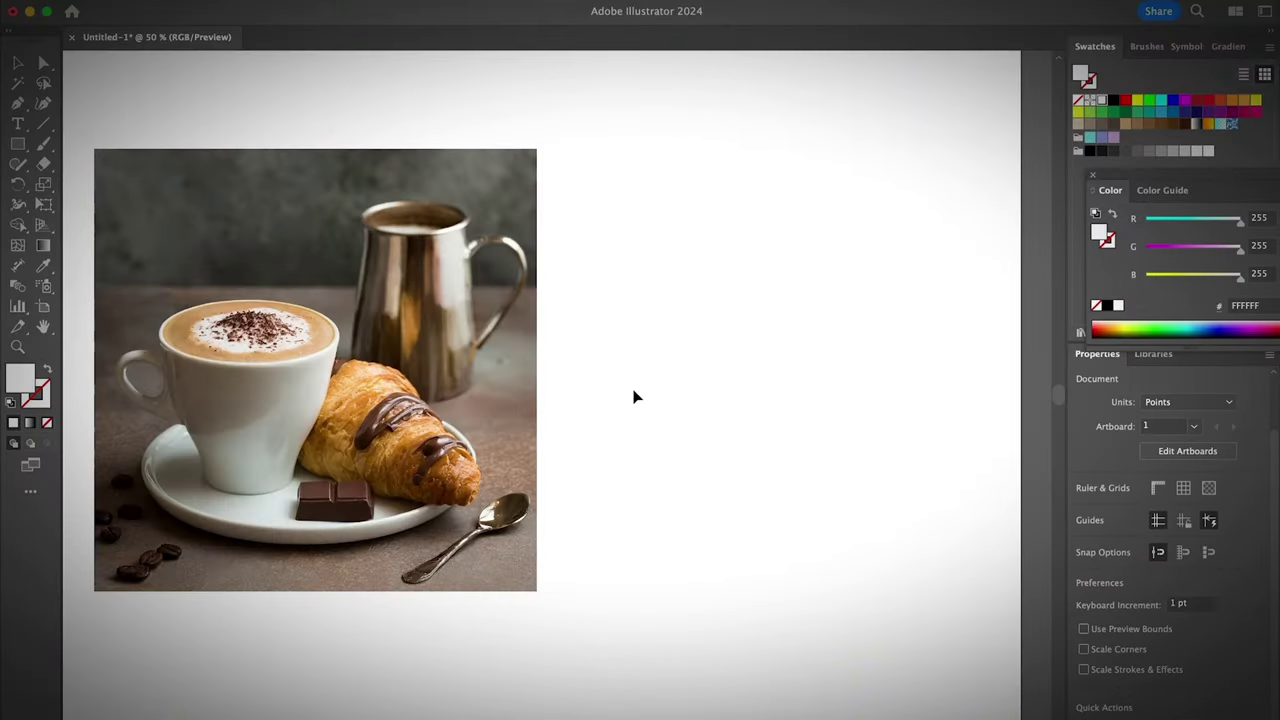
- Select the cappuccino and croissant image on the Illustrator artboard and bring up the Image Trace settings
{"action": "left_click", "coordinate": [440, 410]}
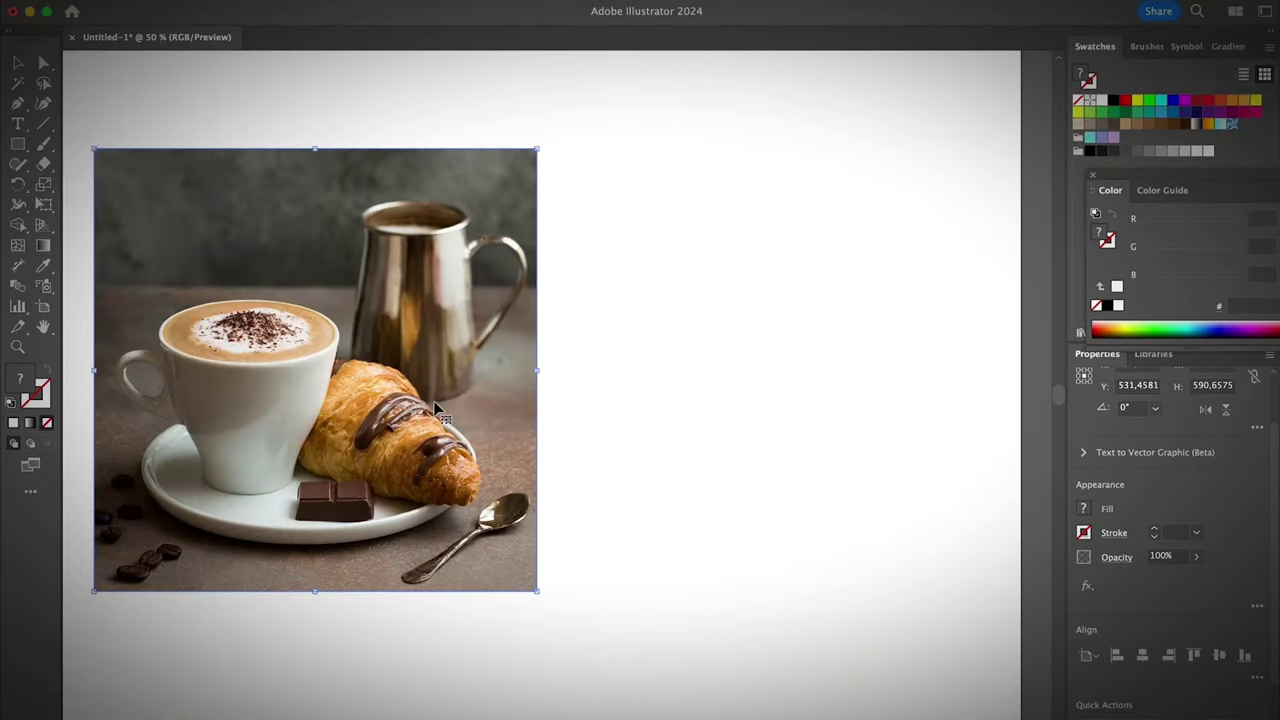
{"action": "left_click", "coordinate": [634, 490]}
{"action": "left_click", "coordinate": [470, 468]}
{"action": "left_click", "coordinate": [430, 1]}
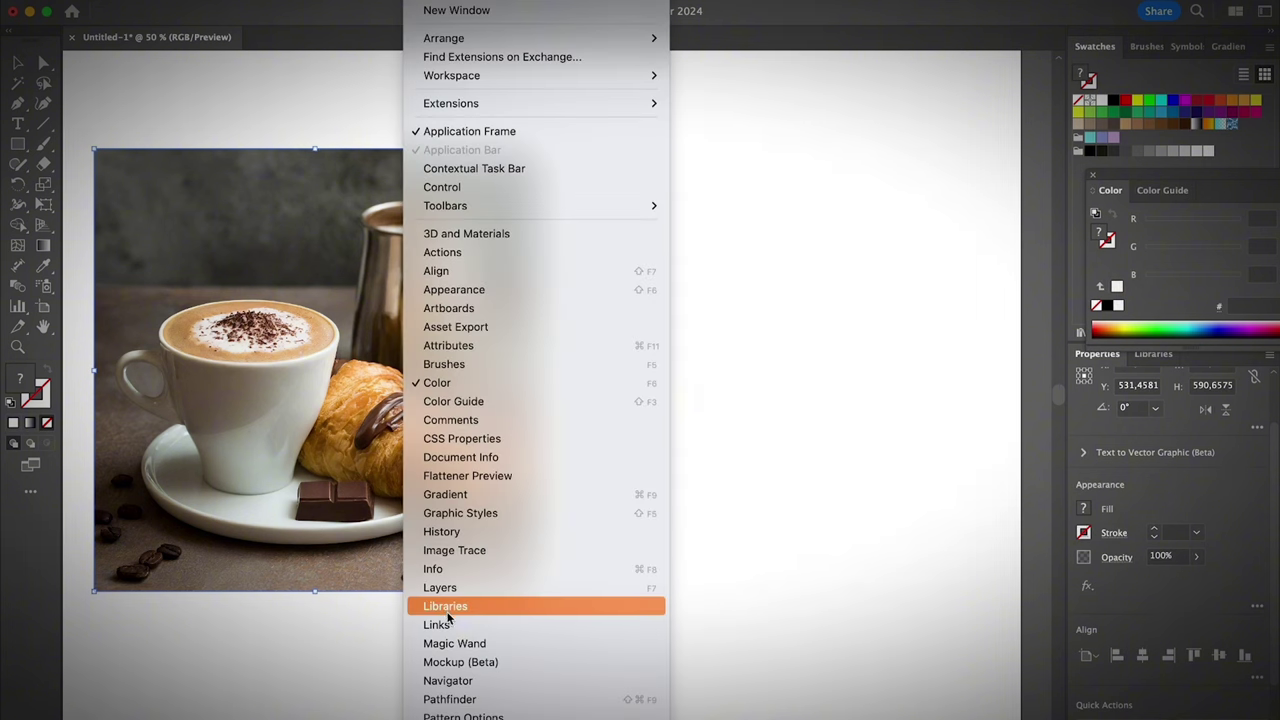
{"action": "left_click", "coordinate": [457, 553]}
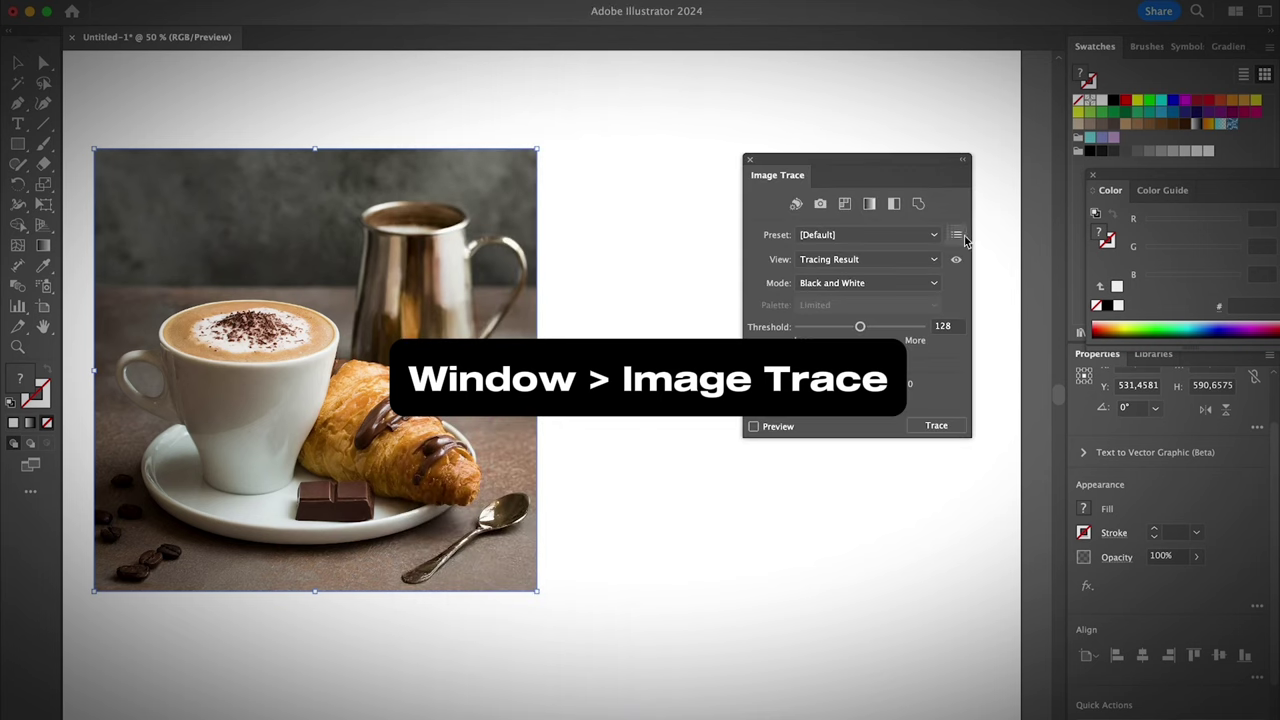
- Trace the selected image with the High Fidelity Photo preset, moving the Image Trace settings closer to the picture
{"action": "left_click_drag", "start_coordinate": [865, 166], "coordinate": [714, 161]}
{"action": "left_click", "coordinate": [769, 230]}
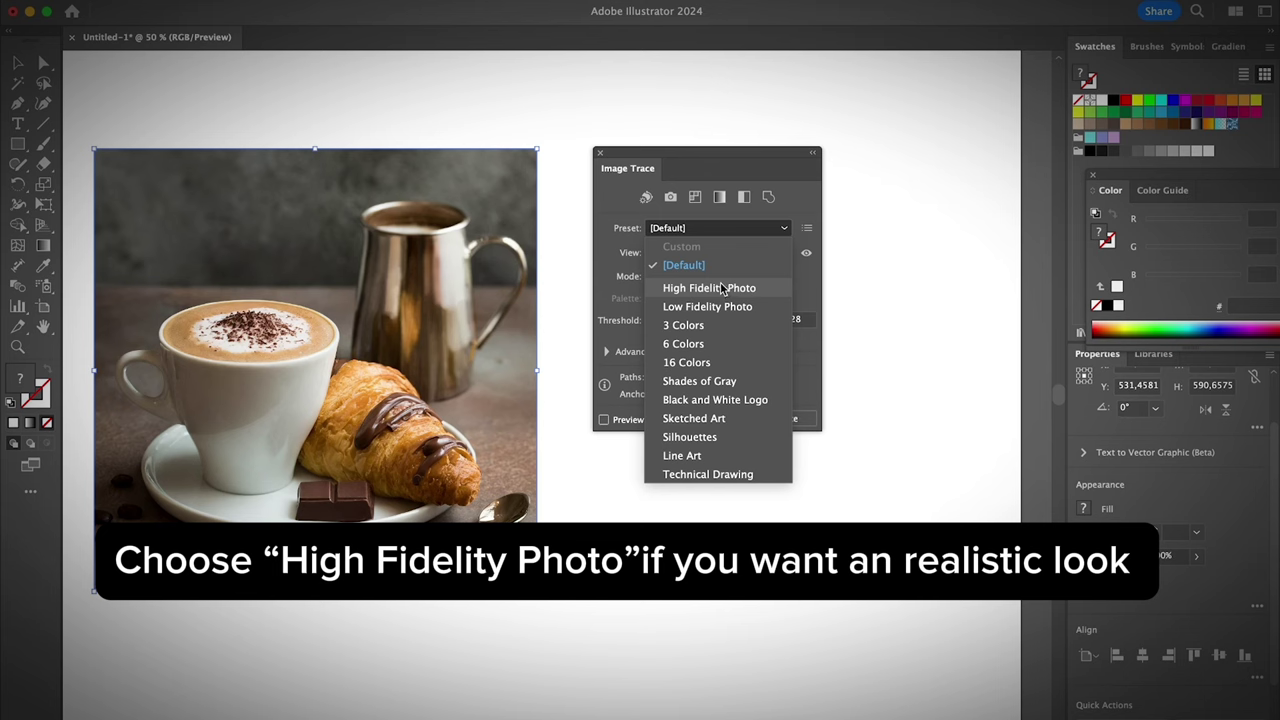
{"action": "left_click", "coordinate": [722, 289]}
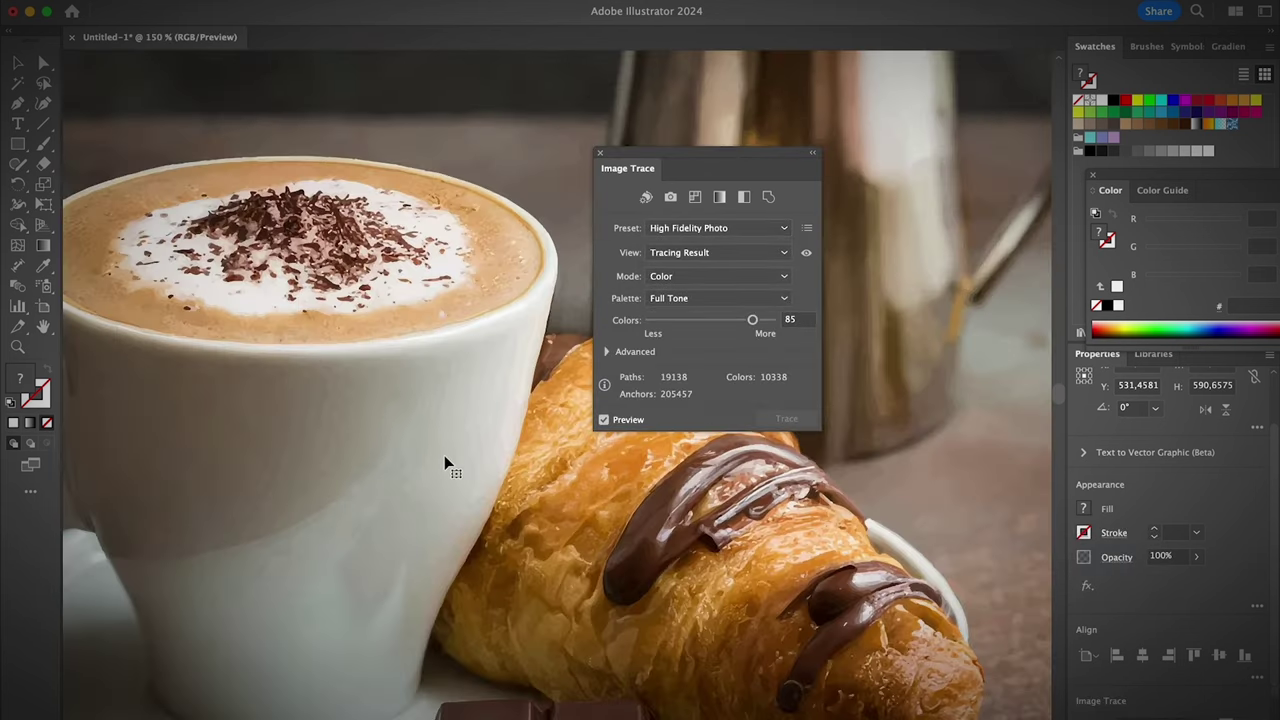
- Examine the traced detail of the cup and croissant up close and as a whole, with the Image Trace settings moved aside
{"action": "scroll", "coordinate": [444, 455], "scroll_direction": "up", "scroll_amount": 3}
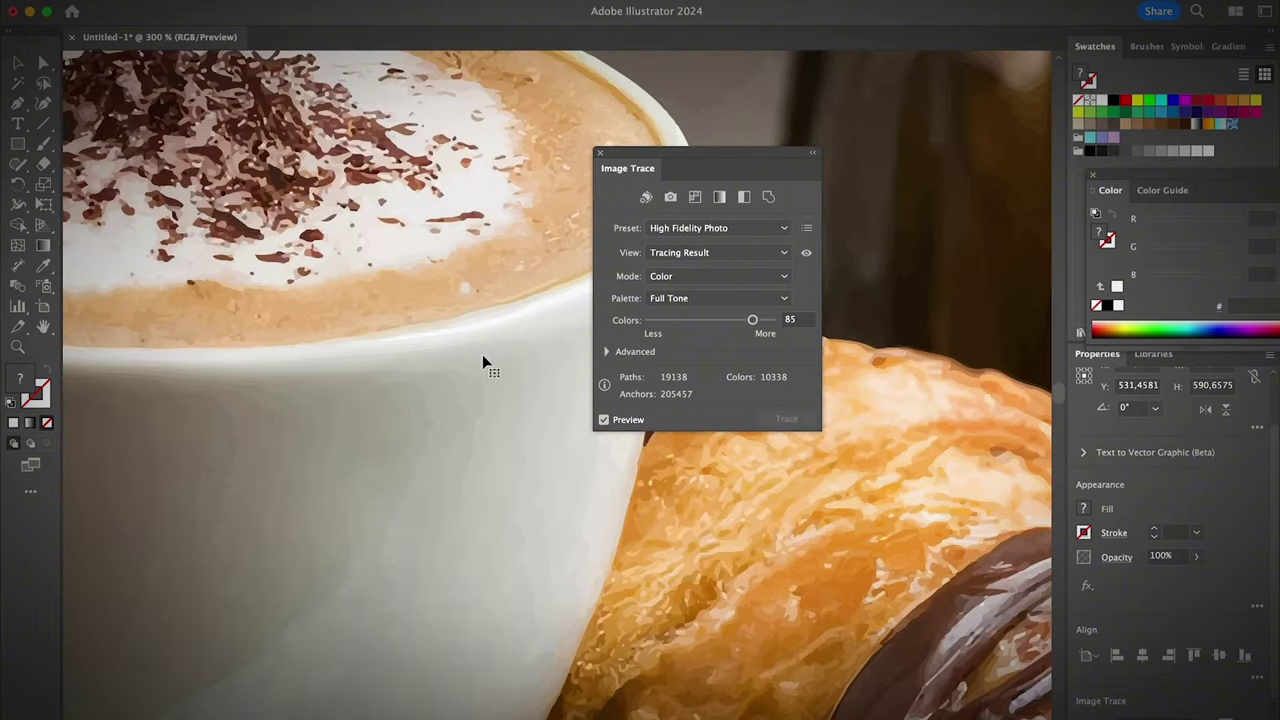
{"action": "left_click_drag", "start_coordinate": [688, 152], "coordinate": [968, 140]}
{"action": "scroll", "coordinate": [614, 382], "scroll_direction": "down", "scroll_amount": 4}
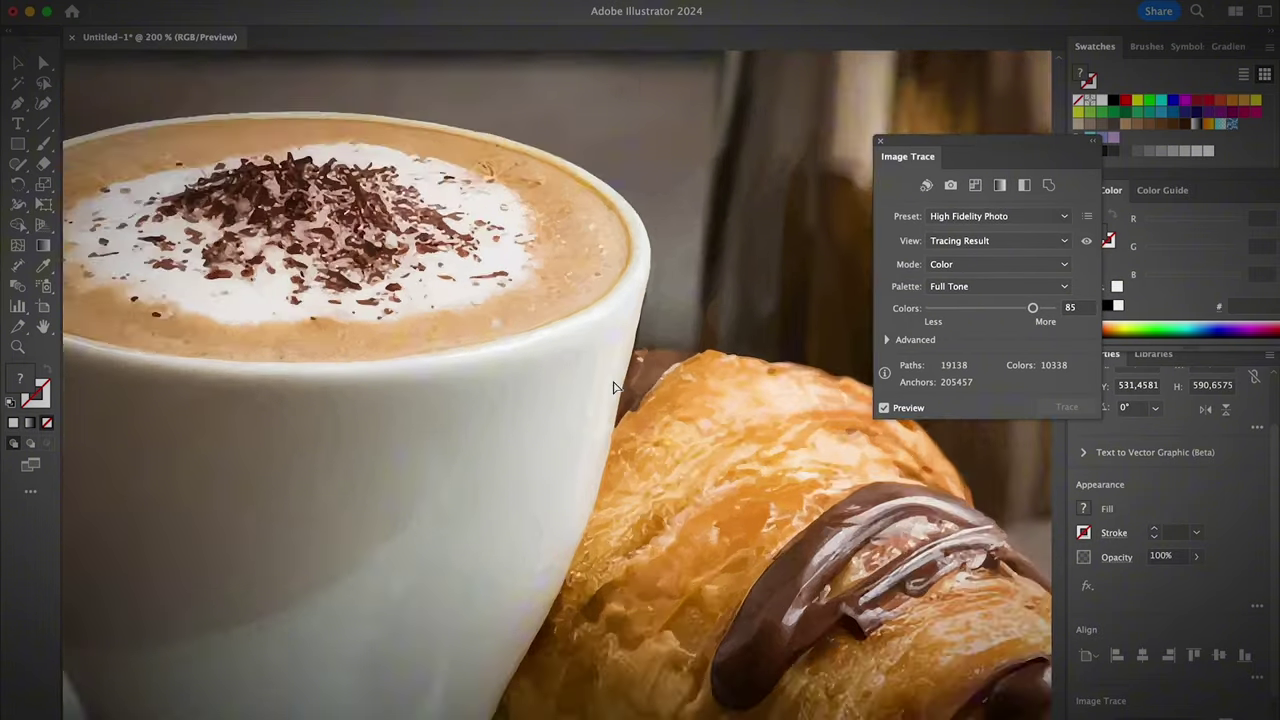
{"action": "scroll", "coordinate": [614, 389], "scroll_direction": "right", "scroll_amount": 2}
{"action": "scroll", "coordinate": [614, 389], "scroll_direction": "down", "scroll_amount": 1}
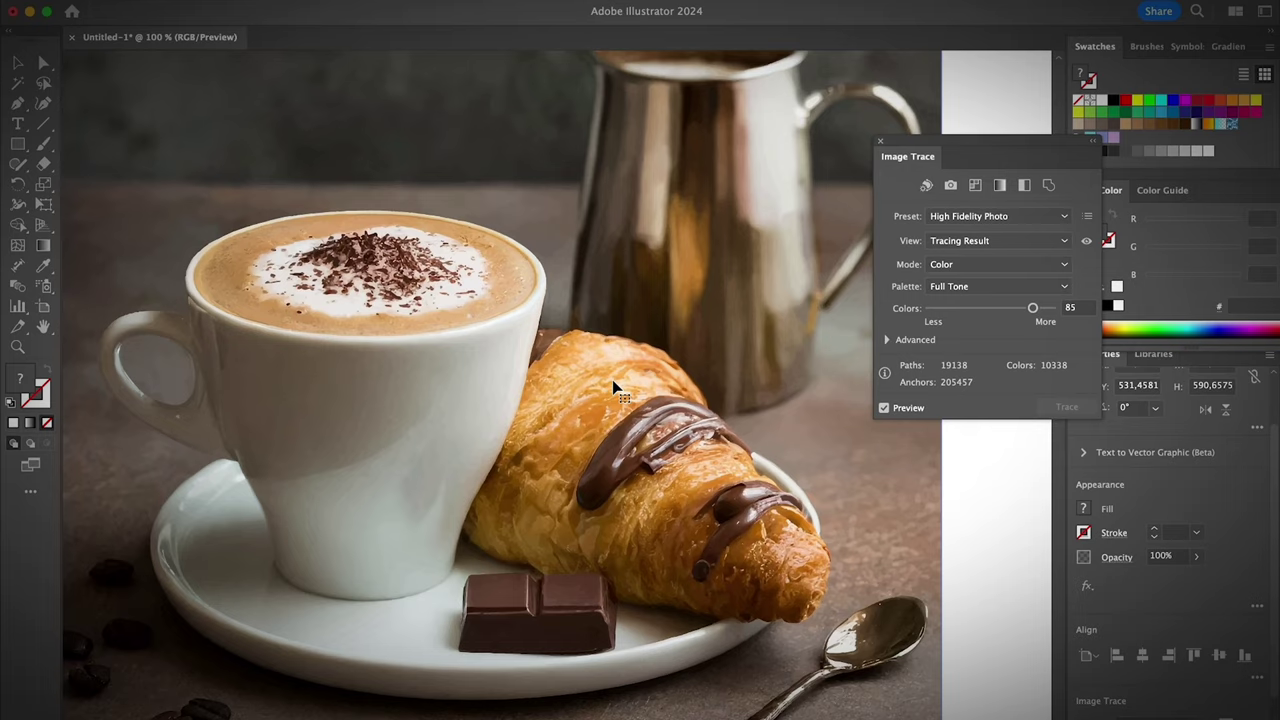
{"action": "scroll", "coordinate": [614, 382], "scroll_direction": "down", "scroll_amount": 1}
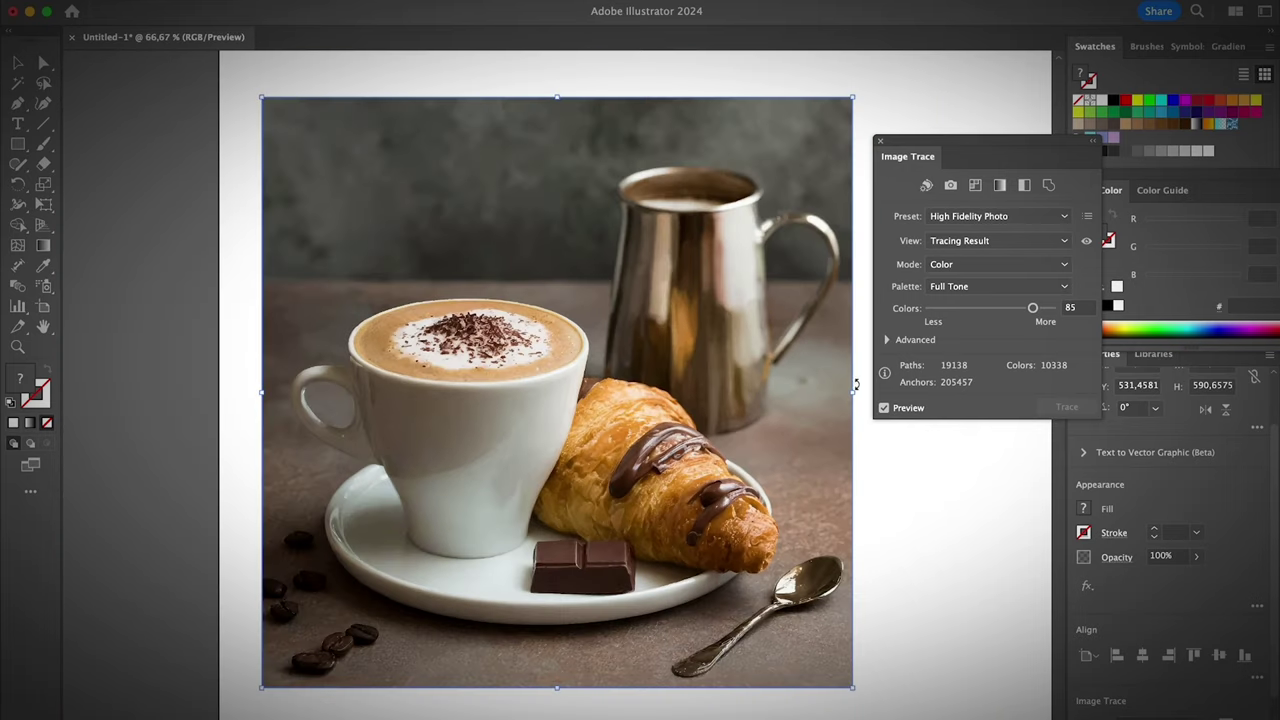
{"action": "scroll", "coordinate": [1193, 700], "scroll_direction": "down", "scroll_amount": 2}
- Expand the tracing result into editable vector paths with Object and Fill included
{"action": "left_click", "coordinate": [200, 10]}
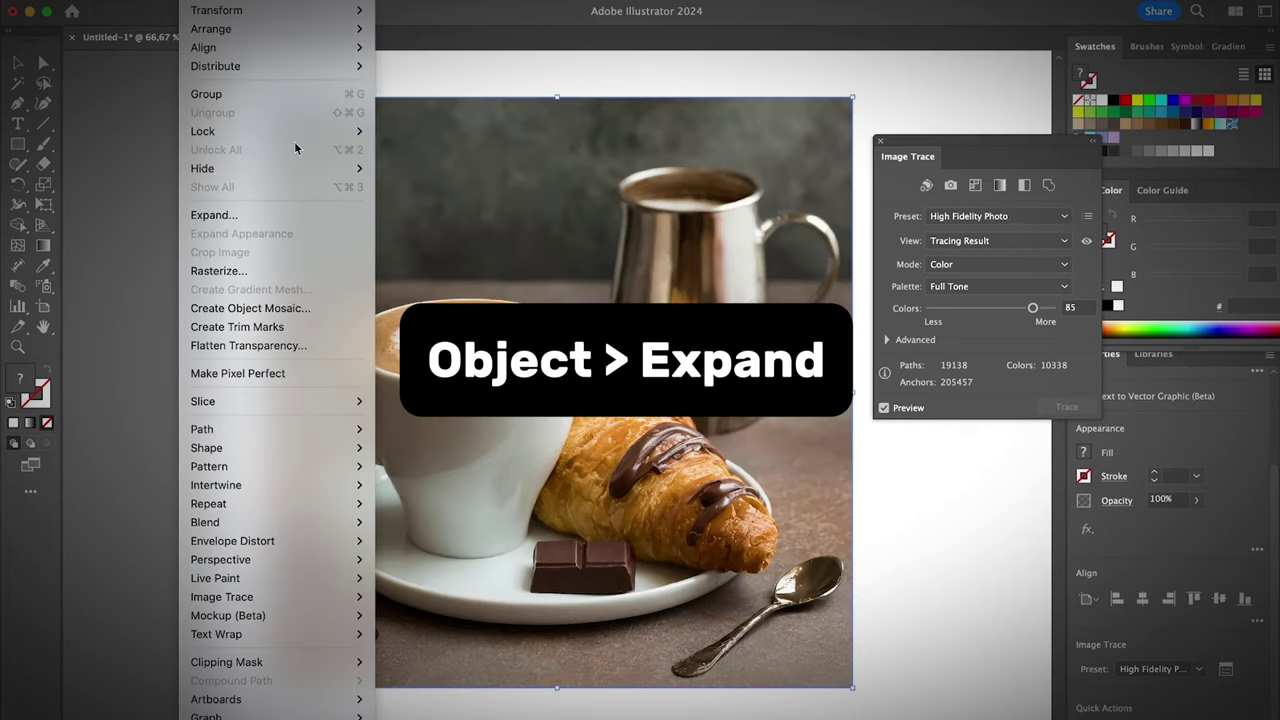
{"action": "left_click", "coordinate": [290, 208]}
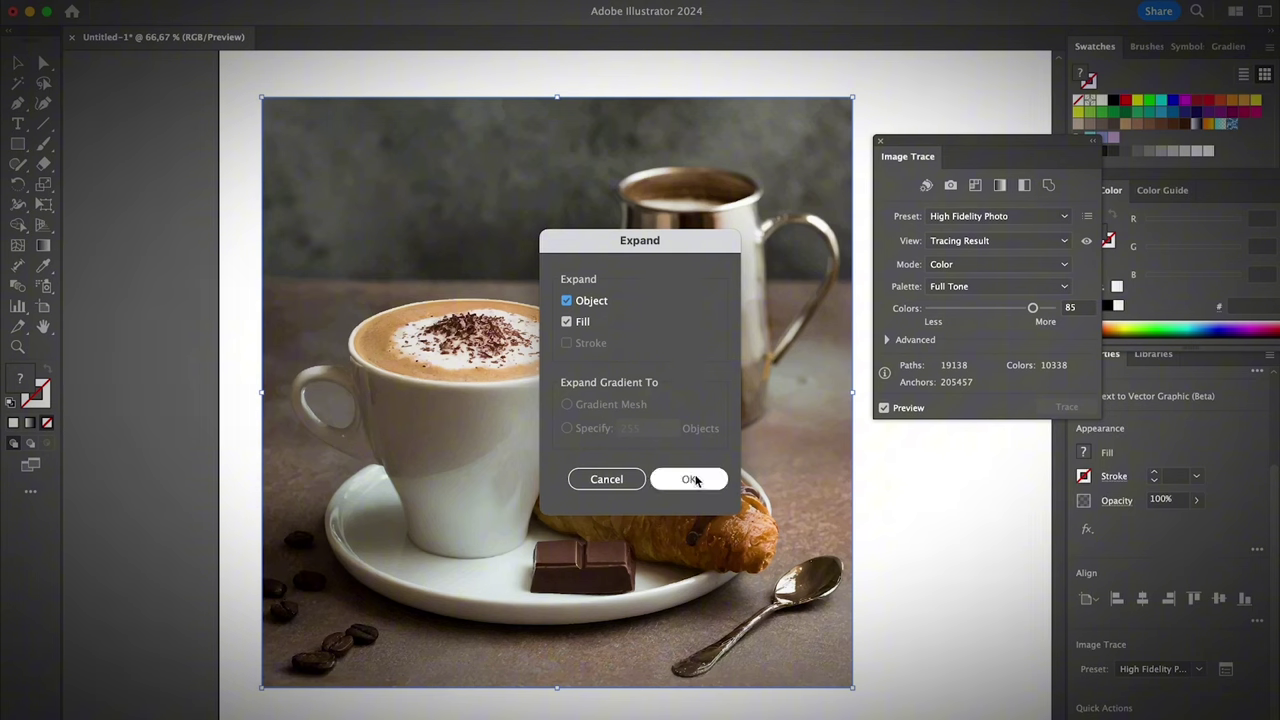
{"action": "left_click", "coordinate": [692, 481]}
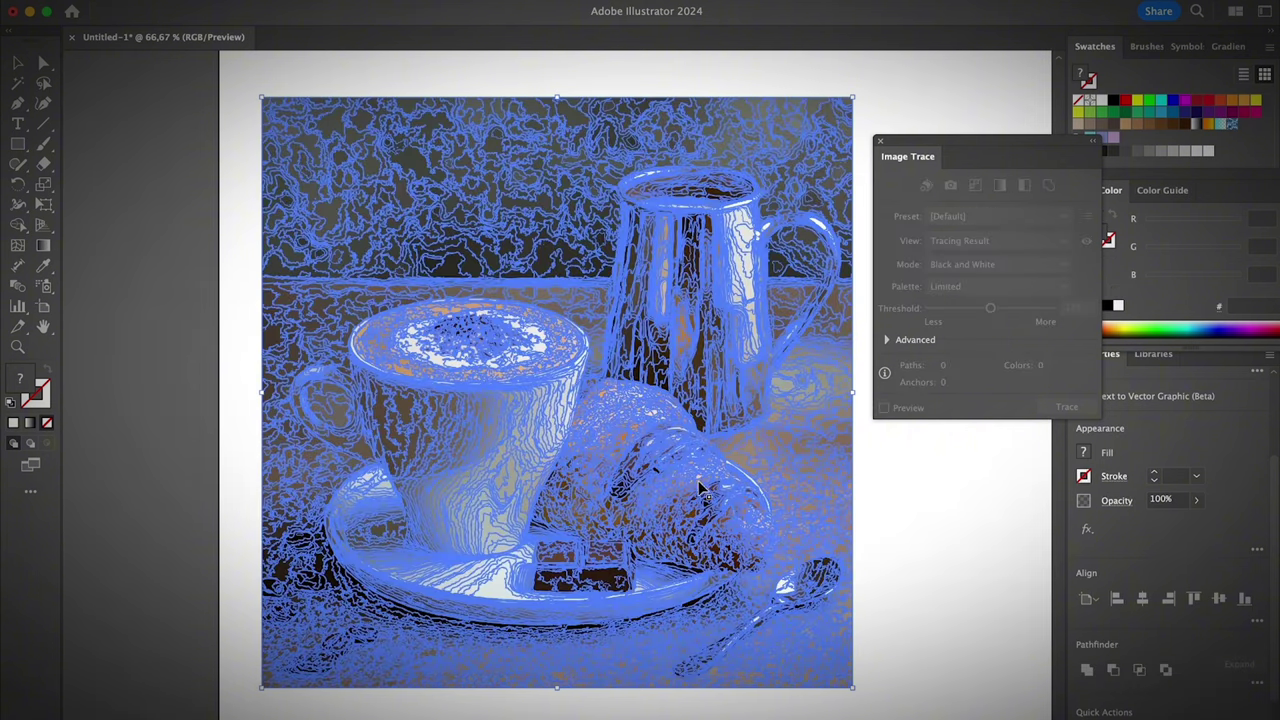
- Ungroup the expanded vector artwork and deselect it
{"action": "left_click", "coordinate": [871, 534]}
{"action": "left_click", "coordinate": [737, 443]}
{"action": "right_click", "coordinate": [478, 186]}
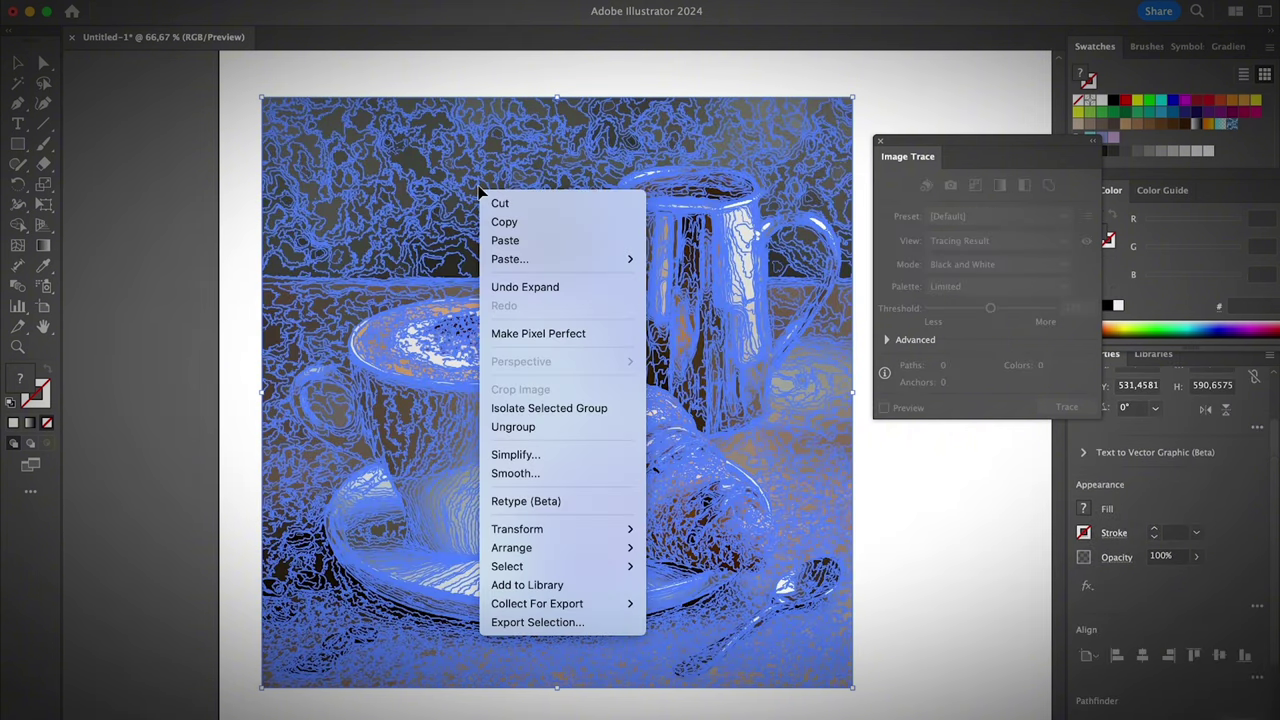
{"action": "left_click", "coordinate": [539, 430]}
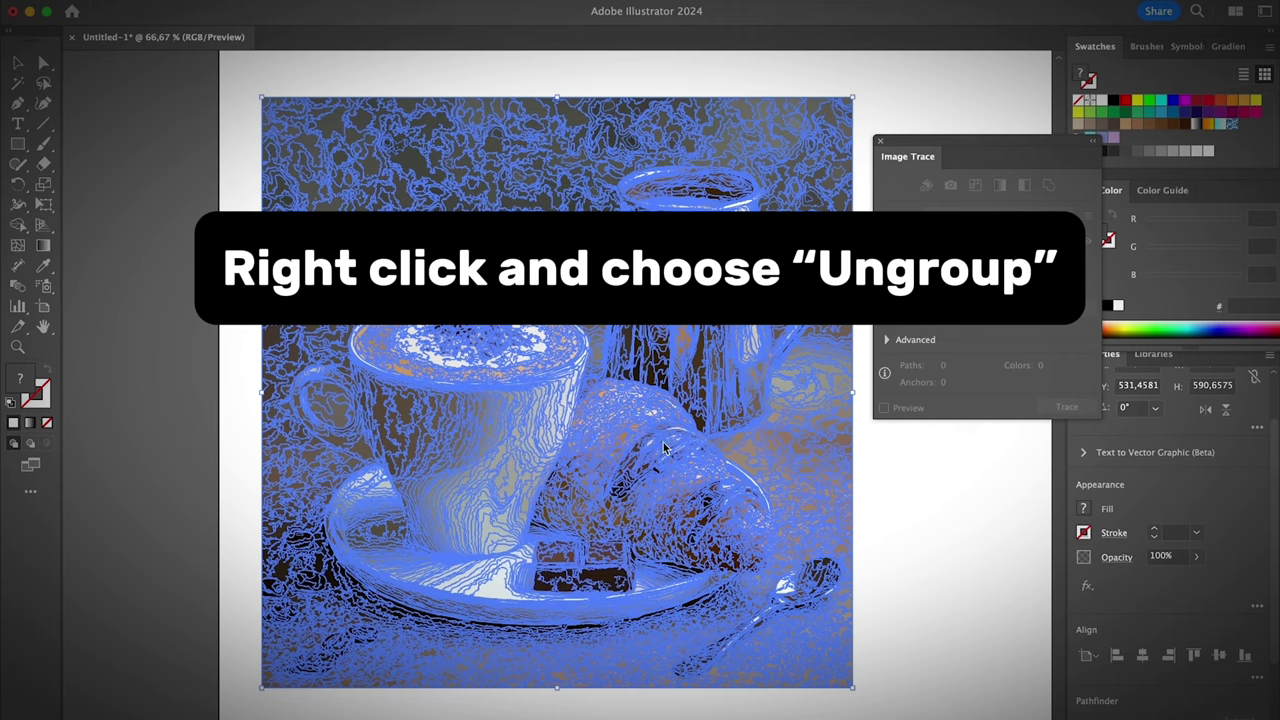
{"action": "left_click", "coordinate": [876, 610]}
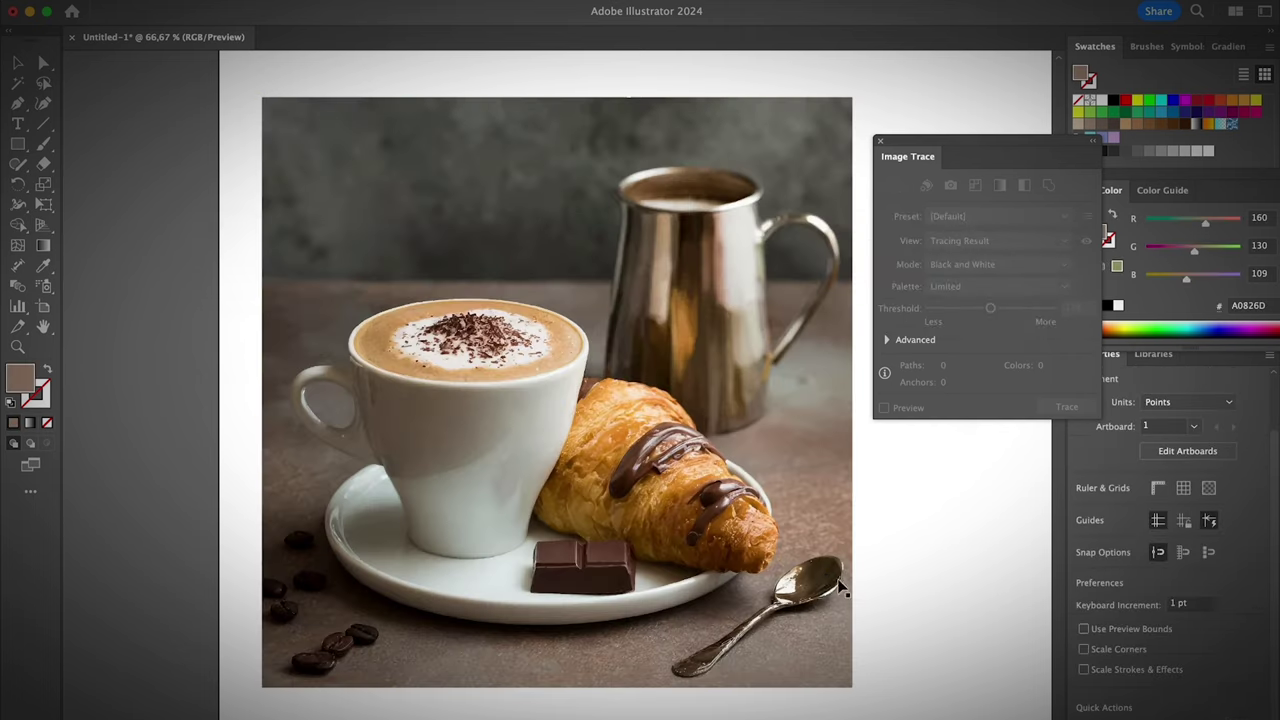
- Check that shapes can be selected individually by picking parts of the chocolate, the cup and the handle opening
{"action": "left_click", "coordinate": [614, 557]}
{"action": "left_click", "coordinate": [543, 549]}
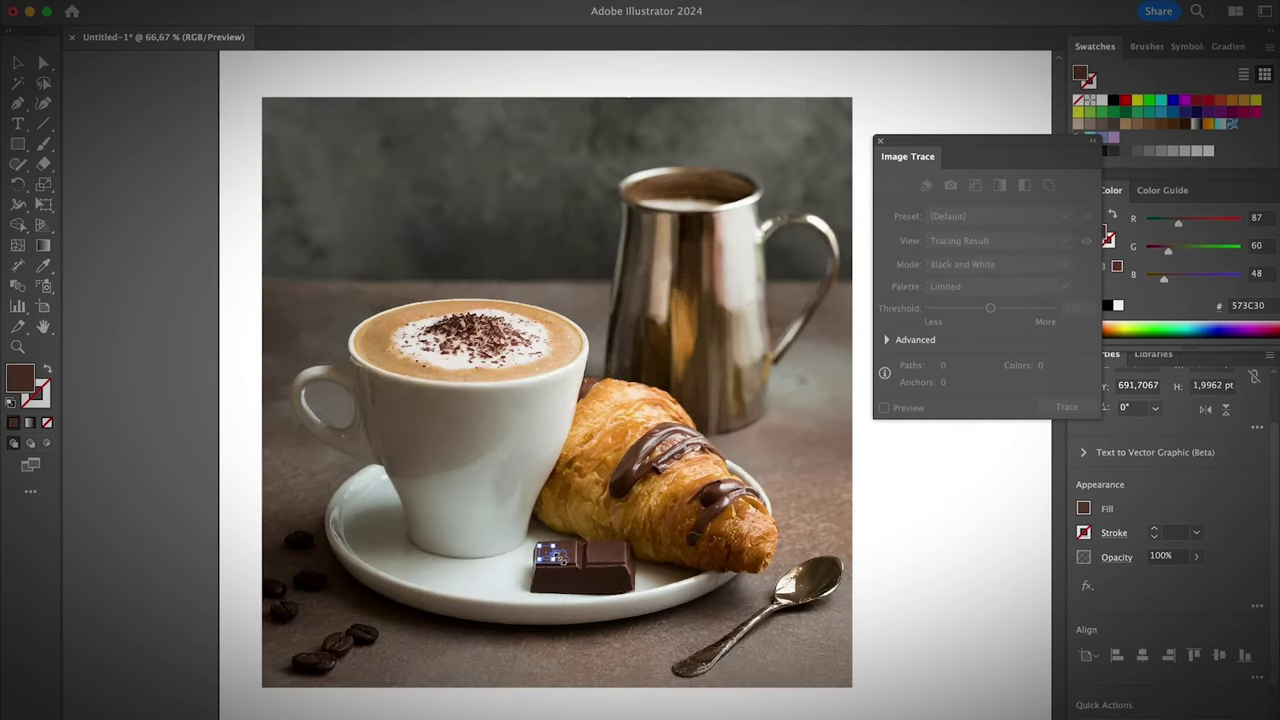
{"action": "left_click", "coordinate": [579, 558]}
{"action": "left_click", "coordinate": [449, 432]}
{"action": "left_click", "coordinate": [321, 396]}
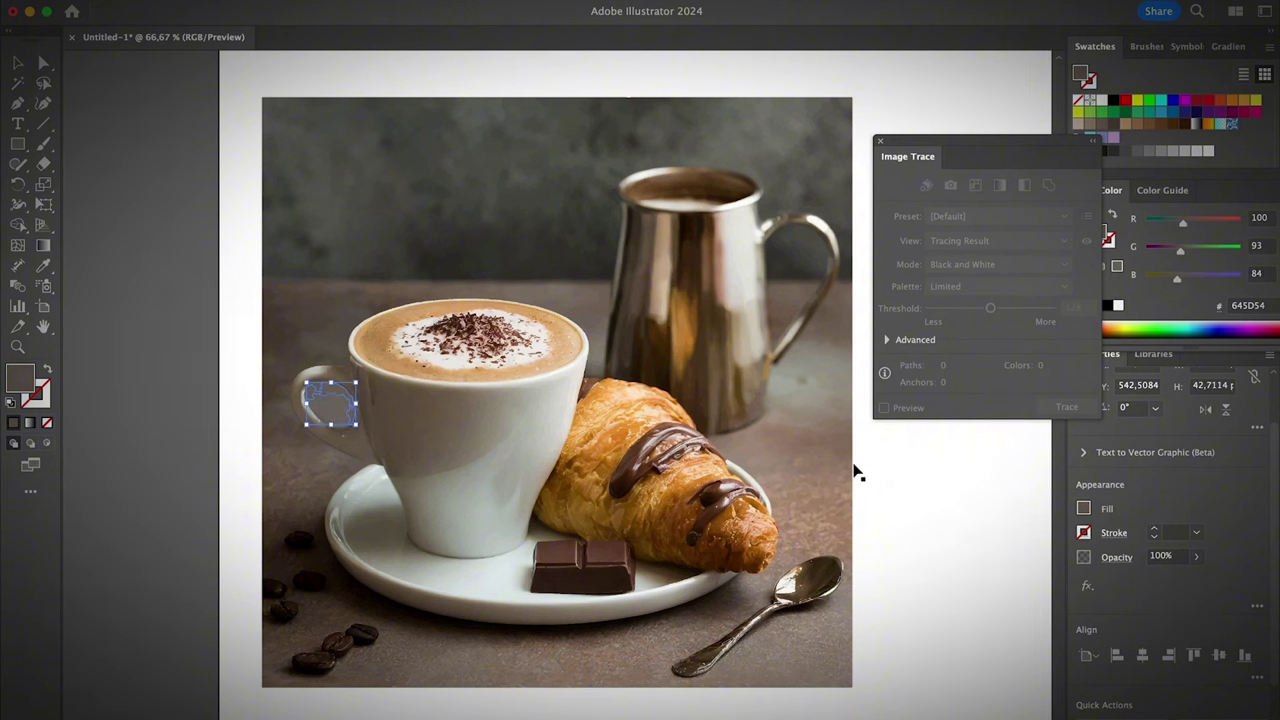
{"action": "left_click", "coordinate": [857, 473]}
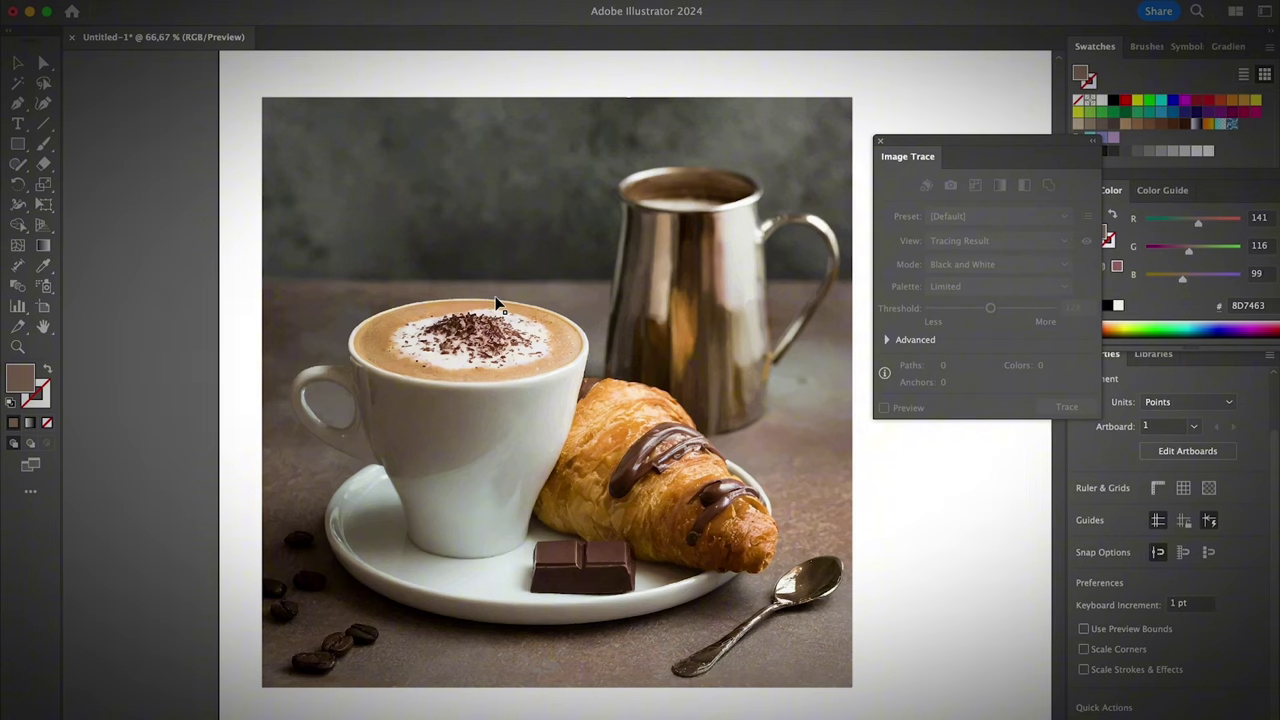
- Start the cup outline along the rim with the Pen tool, using no fill and a brown stroke
{"action": "scroll", "coordinate": [495, 302], "scroll_direction": "right", "scroll_amount": 2}
{"action": "scroll", "coordinate": [495, 302], "scroll_direction": "down", "scroll_amount": 1}
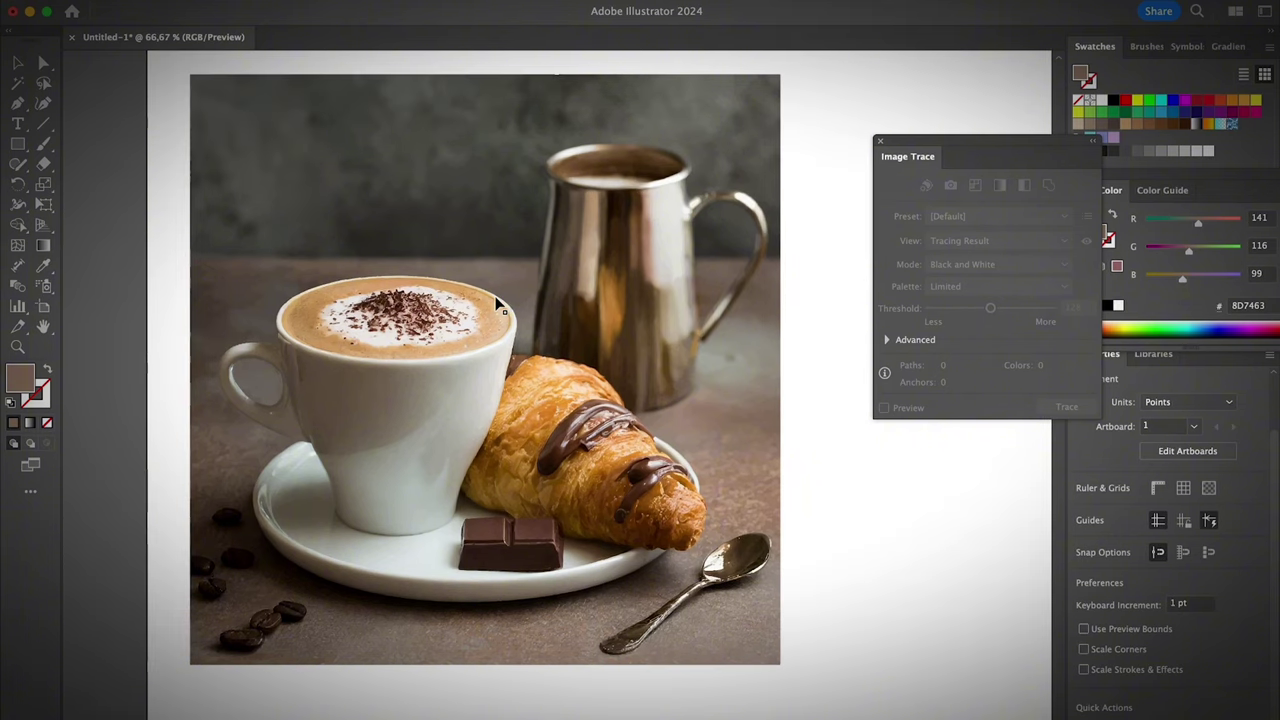
{"action": "scroll", "coordinate": [495, 302], "scroll_direction": "right", "scroll_amount": 2}
{"action": "scroll", "coordinate": [495, 302], "scroll_direction": "up", "scroll_amount": 1}
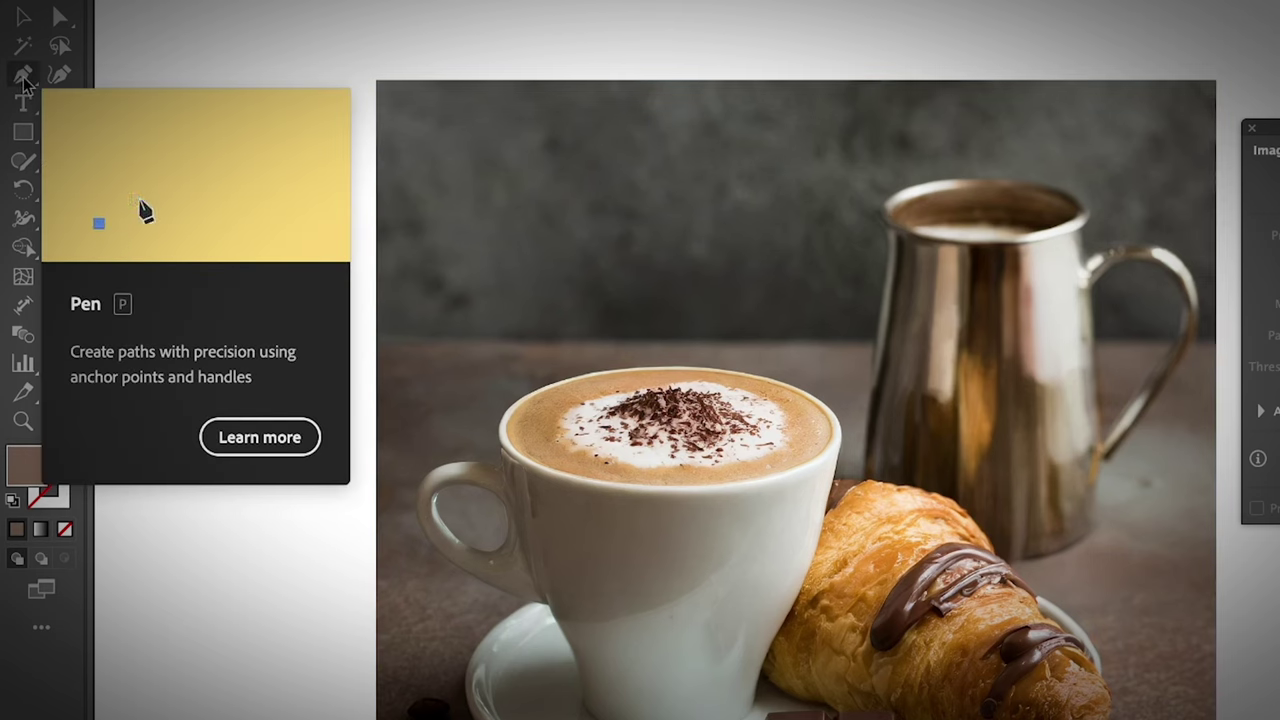
{"action": "left_click", "coordinate": [24, 80]}
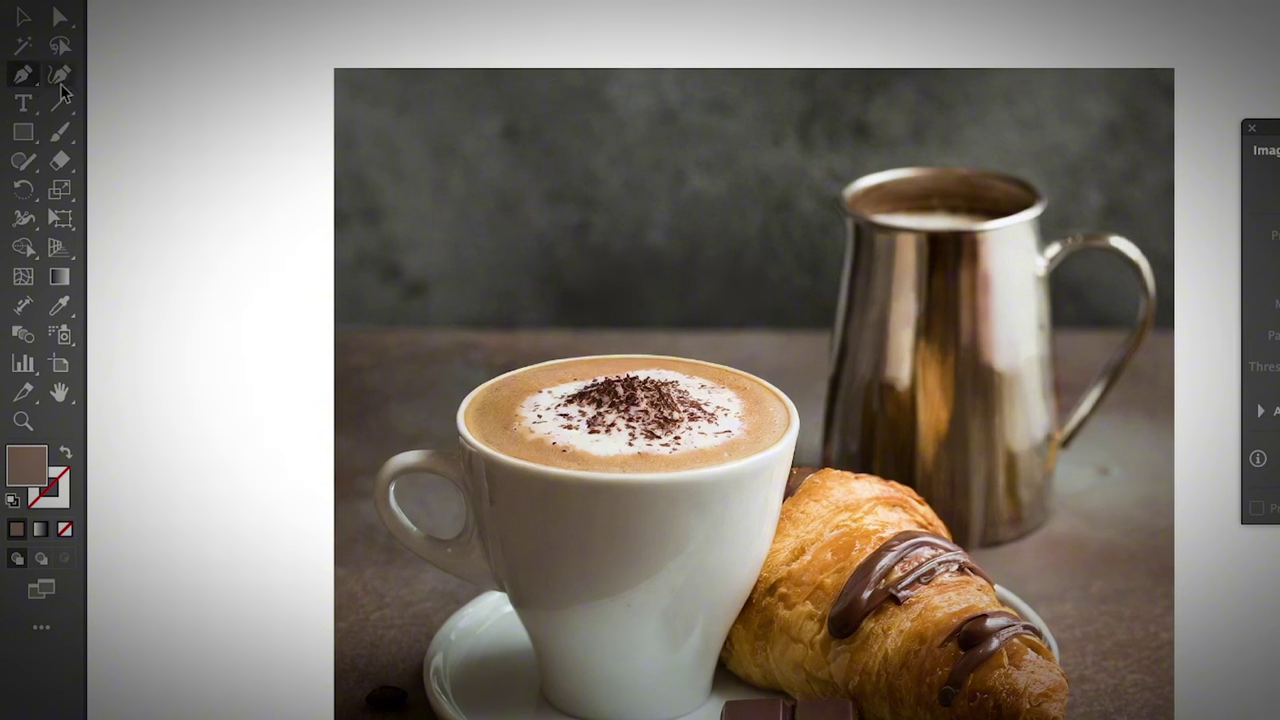
{"action": "left_click_drag", "start_coordinate": [523, 367], "coordinate": [623, 351]}
{"action": "left_click", "coordinate": [65, 452]}
{"action": "mouse_move", "coordinate": [754, 379]}
{"action": "left_mouse_down"}
{"action": "mouse_move", "coordinate": [785, 394]}
{"action": "mouse_move", "coordinate": [800, 445]}
{"action": "left_mouse_up"}
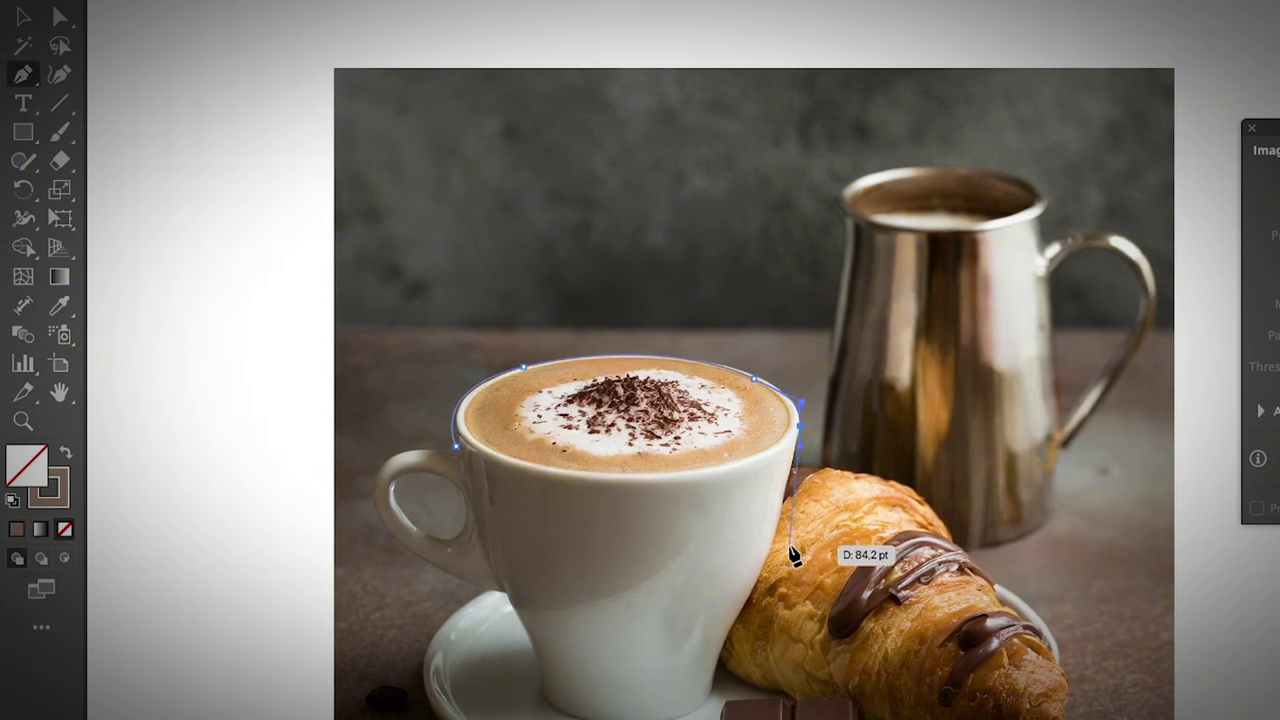
- Continue the Pen outline down the cup's side, around the base and handle, and close it at the rim
{"action": "left_click_drag", "start_coordinate": [764, 566], "coordinate": [745, 608]}
{"action": "left_click_drag", "start_coordinate": [720, 657], "coordinate": [679, 717]}
{"action": "left_click_drag", "start_coordinate": [548, 714], "coordinate": [543, 676]}
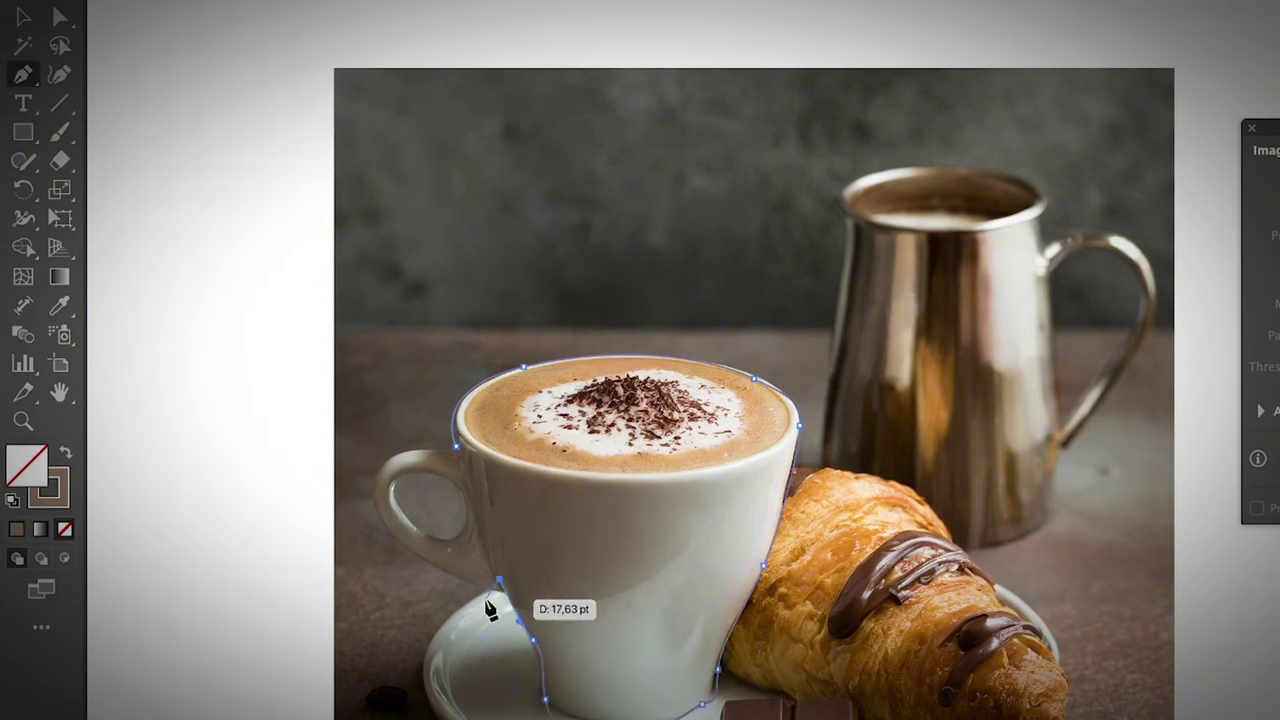
{"action": "left_click", "coordinate": [502, 583]}
{"action": "left_click_drag", "start_coordinate": [452, 577], "coordinate": [424, 559]}
{"action": "left_click_drag", "start_coordinate": [376, 488], "coordinate": [386, 462]}
{"action": "left_click", "coordinate": [457, 447]}
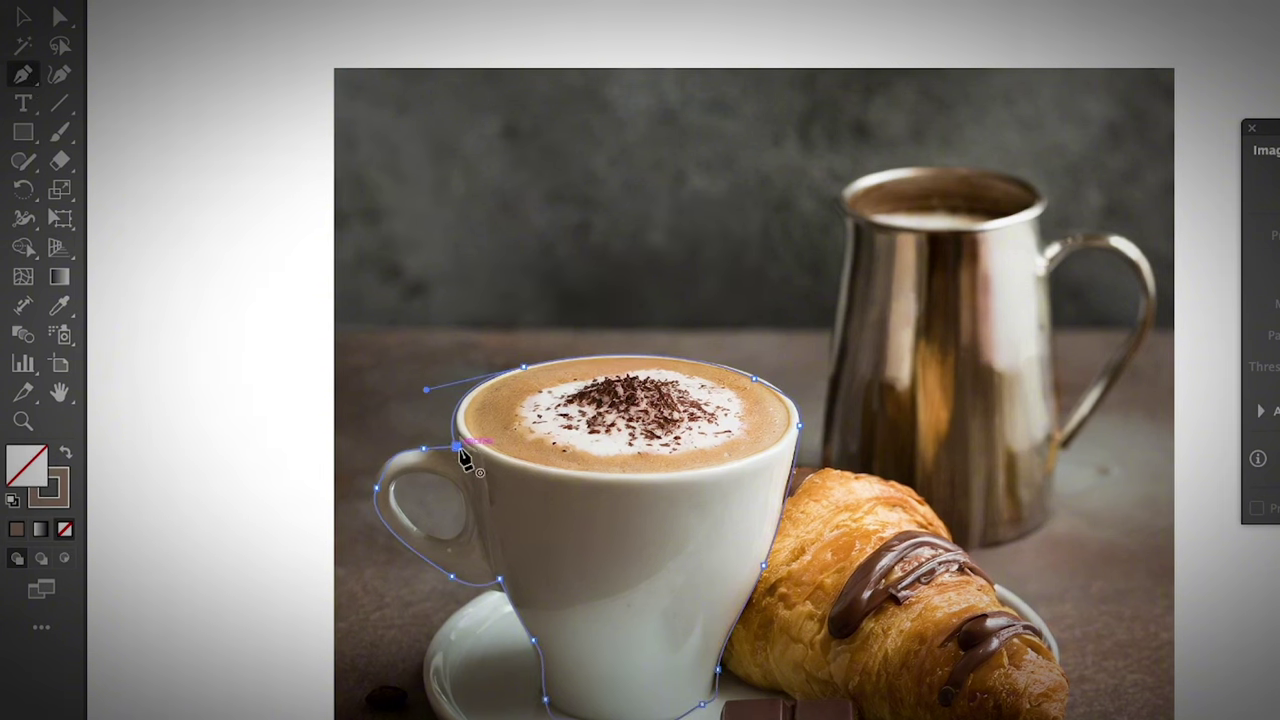
- Trace the coffee surface as a closed Pen path along the inside of the cup's rim
{"action": "left_click", "coordinate": [735, 467]}
{"action": "left_click_drag", "start_coordinate": [795, 420], "coordinate": [793, 413]}
{"action": "left_click", "coordinate": [786, 396]}
{"action": "left_click_drag", "start_coordinate": [537, 363], "coordinate": [429, 400]}
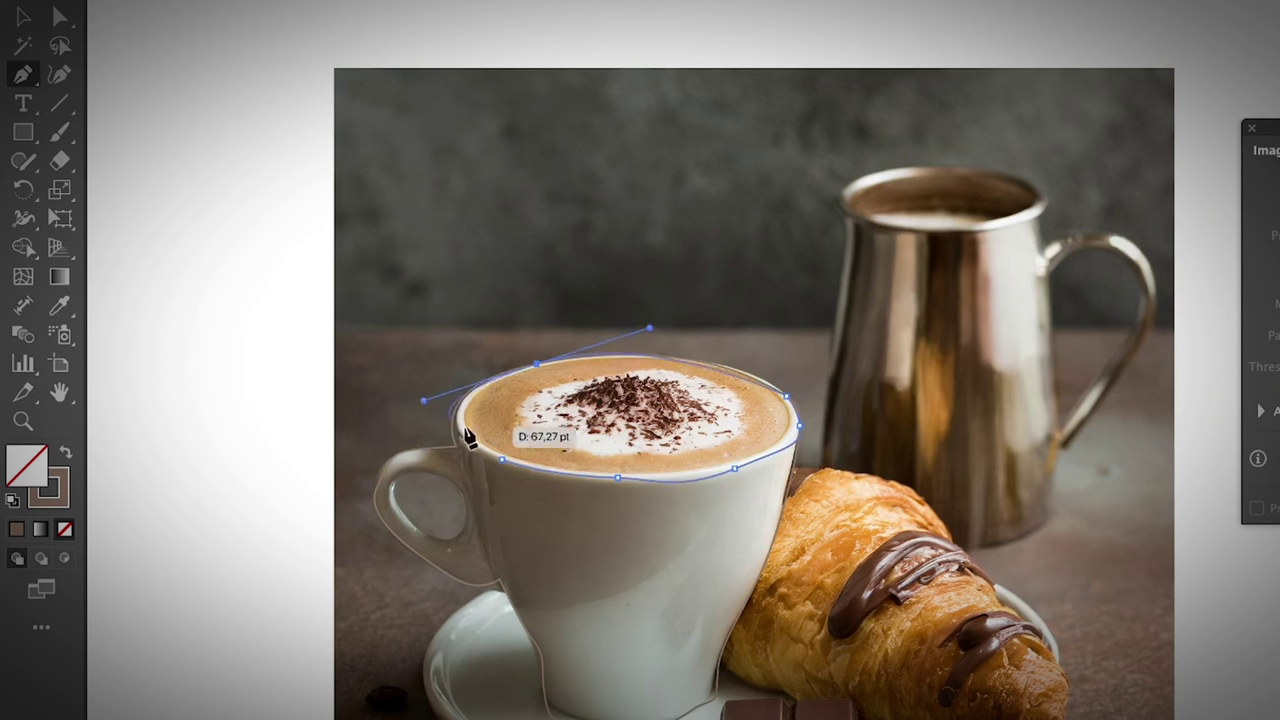
{"action": "left_click_drag", "start_coordinate": [474, 436], "coordinate": [487, 443]}
{"action": "left_click", "coordinate": [502, 458]}
- Trace the white milk foam inside the coffee surface with the Pen tool
{"action": "left_click", "coordinate": [535, 392]}
{"action": "left_click_drag", "start_coordinate": [629, 372], "coordinate": [657, 371]}
{"action": "left_click", "coordinate": [698, 372]}
{"action": "left_click_drag", "start_coordinate": [740, 417], "coordinate": [736, 438]}
{"action": "left_click", "coordinate": [679, 455]}
{"action": "left_click", "coordinate": [618, 455]}
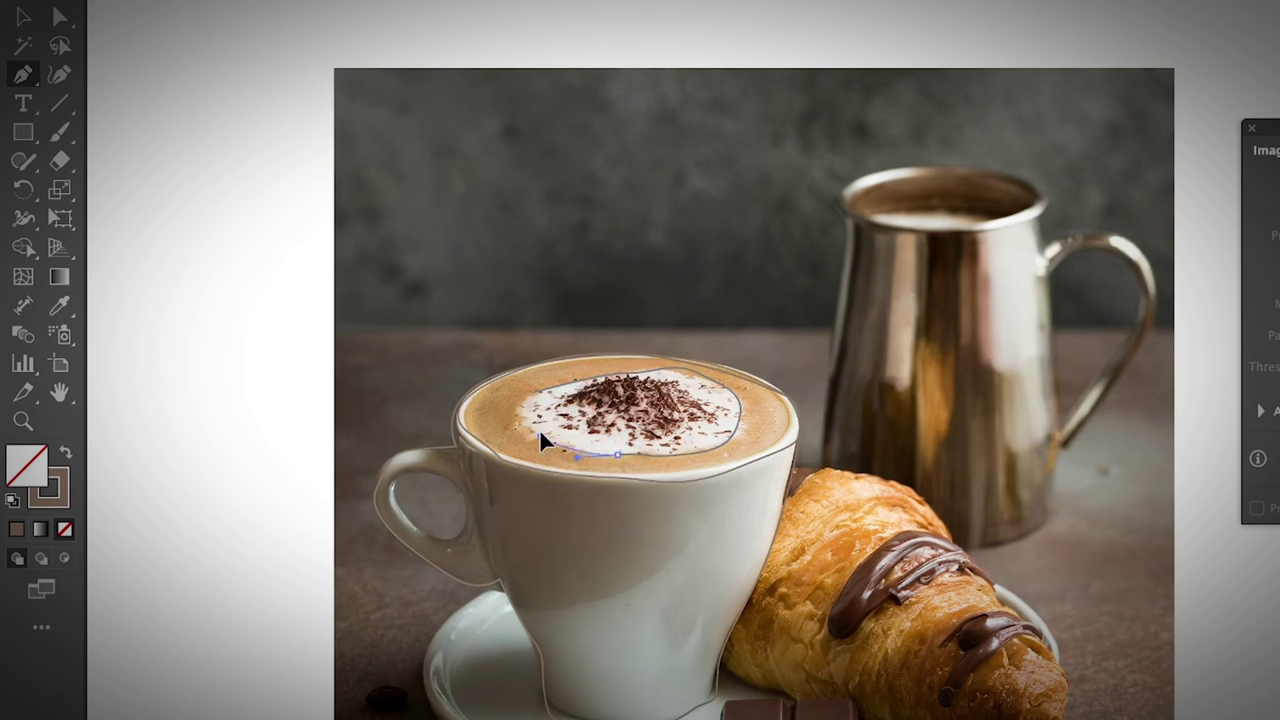
{"action": "left_click", "coordinate": [541, 436]}
{"action": "left_click", "coordinate": [523, 416]}
- Reshape the foam outline by adjusting its anchor points with Direct Selection
{"action": "key", "text": "a"}
{"action": "left_click_drag", "start_coordinate": [721, 387], "coordinate": [726, 382]}
{"action": "left_click_drag", "start_coordinate": [629, 372], "coordinate": [618, 369]}
{"action": "left_click_drag", "start_coordinate": [541, 436], "coordinate": [520, 404]}
- Apply Smooth to the foam outline with a minimal amount and adjust its upper-left anchor
{"action": "left_click", "coordinate": [266, 2]}
{"action": "mouse_move", "coordinate": [470, 538]}
{"action": "left_click", "coordinate": [604, 708]}
{"action": "mouse_move", "coordinate": [717, 512]}
{"action": "left_mouse_down"}
{"action": "mouse_move", "coordinate": [849, 515]}
{"action": "mouse_move", "coordinate": [716, 513]}
{"action": "left_mouse_up"}
{"action": "left_click_drag", "start_coordinate": [535, 391], "coordinate": [537, 384]}
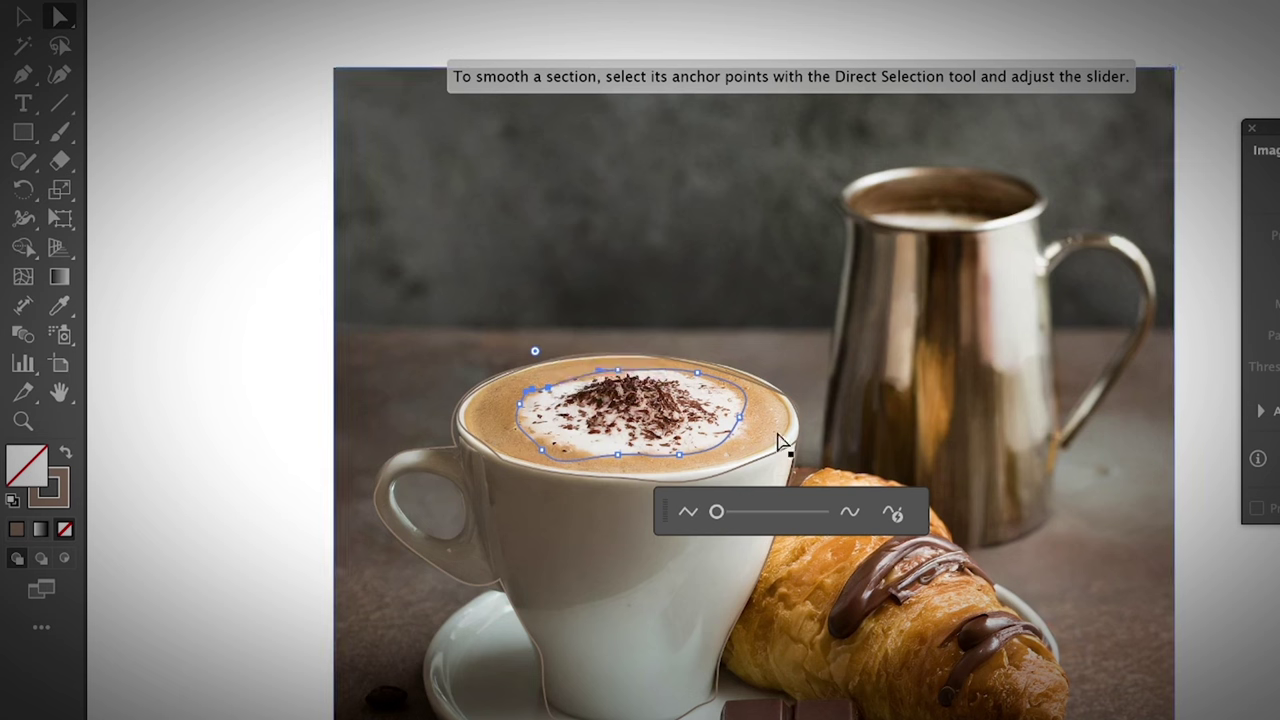
- Select the cup outline and smooth the path at about 59%
{"action": "left_click", "coordinate": [856, 589]}
{"action": "left_click", "coordinate": [774, 611]}
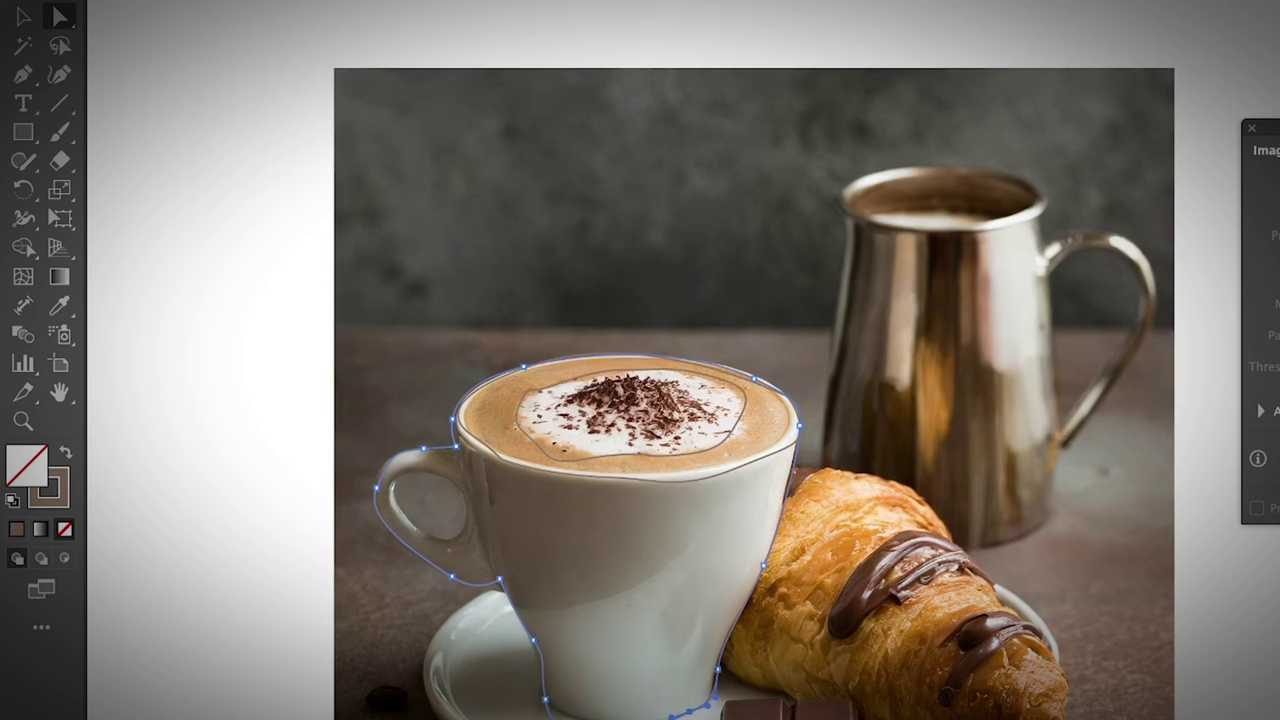
{"action": "left_click", "coordinate": [268, 2]}
{"action": "mouse_move", "coordinate": [430, 538]}
{"action": "left_click", "coordinate": [590, 715]}
{"action": "left_click_drag", "start_coordinate": [718, 512], "coordinate": [791, 520]}
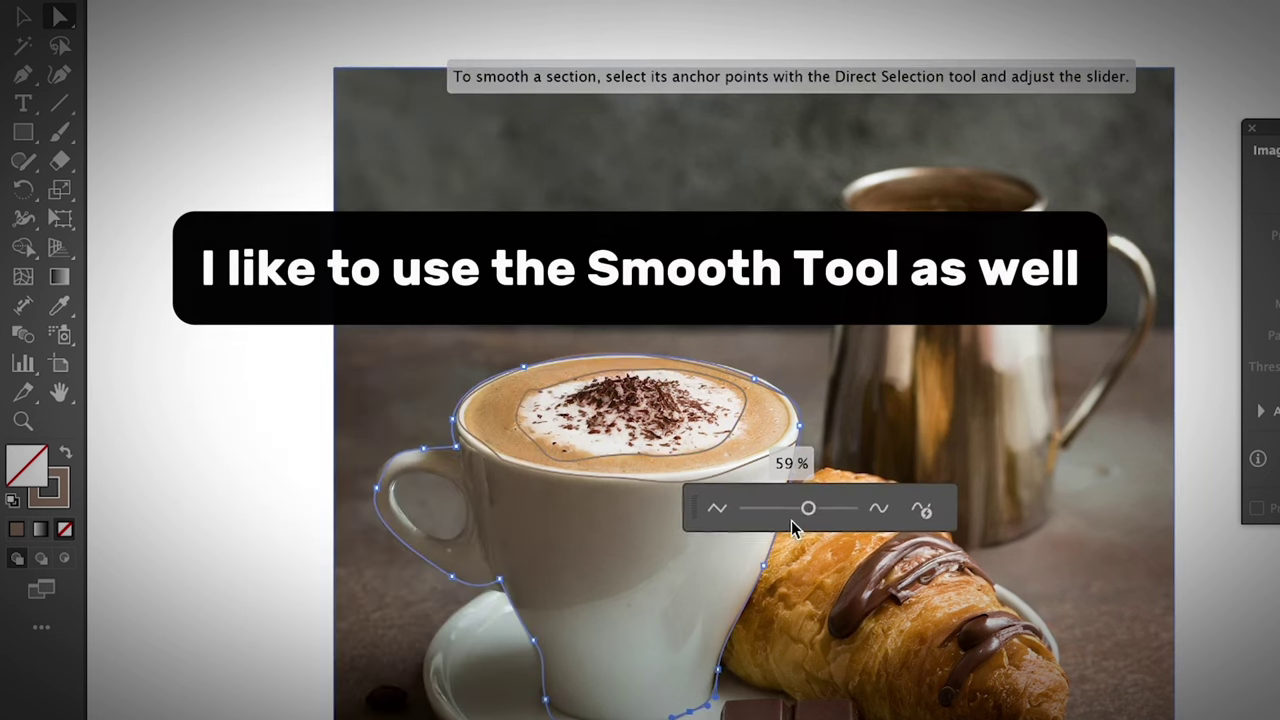
- Fine-tune the cup outline's anchors at the base, the lower handle joint and the rim
{"action": "left_click", "coordinate": [528, 627]}
{"action": "left_click_drag", "start_coordinate": [545, 700], "coordinate": [543, 679]}
{"action": "left_click", "coordinate": [500, 581]}
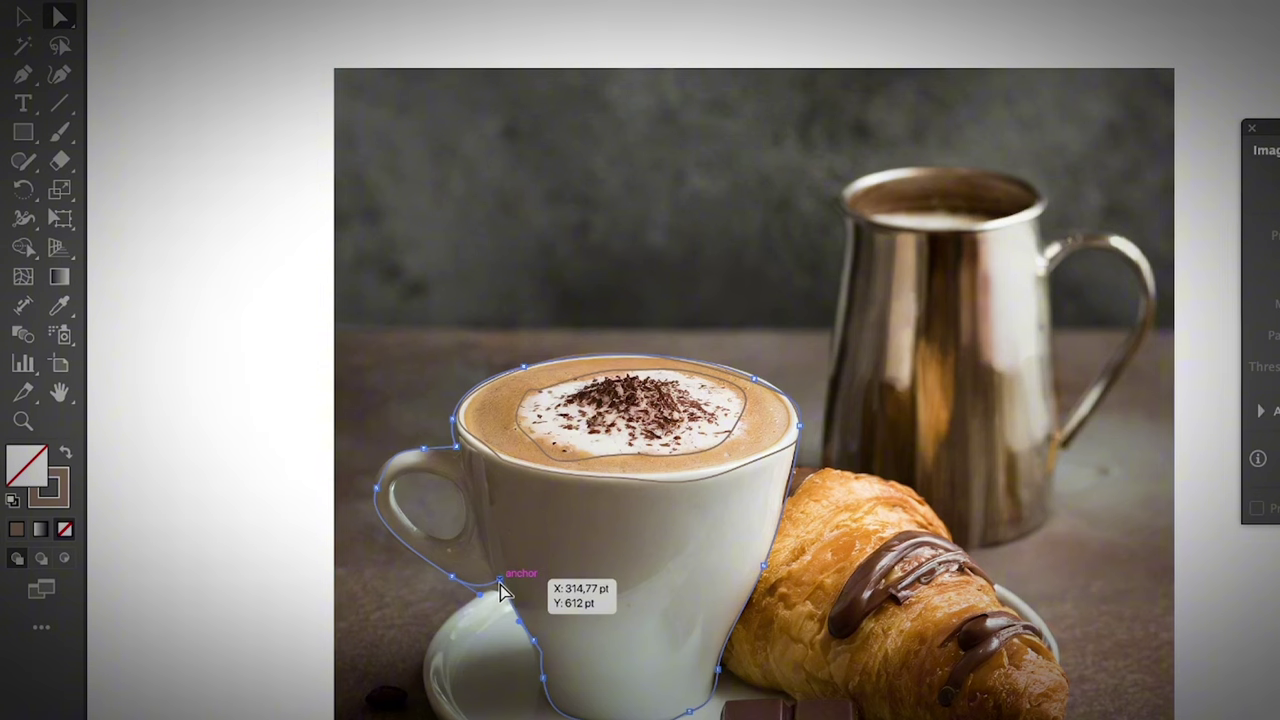
{"action": "left_click", "coordinate": [756, 381]}
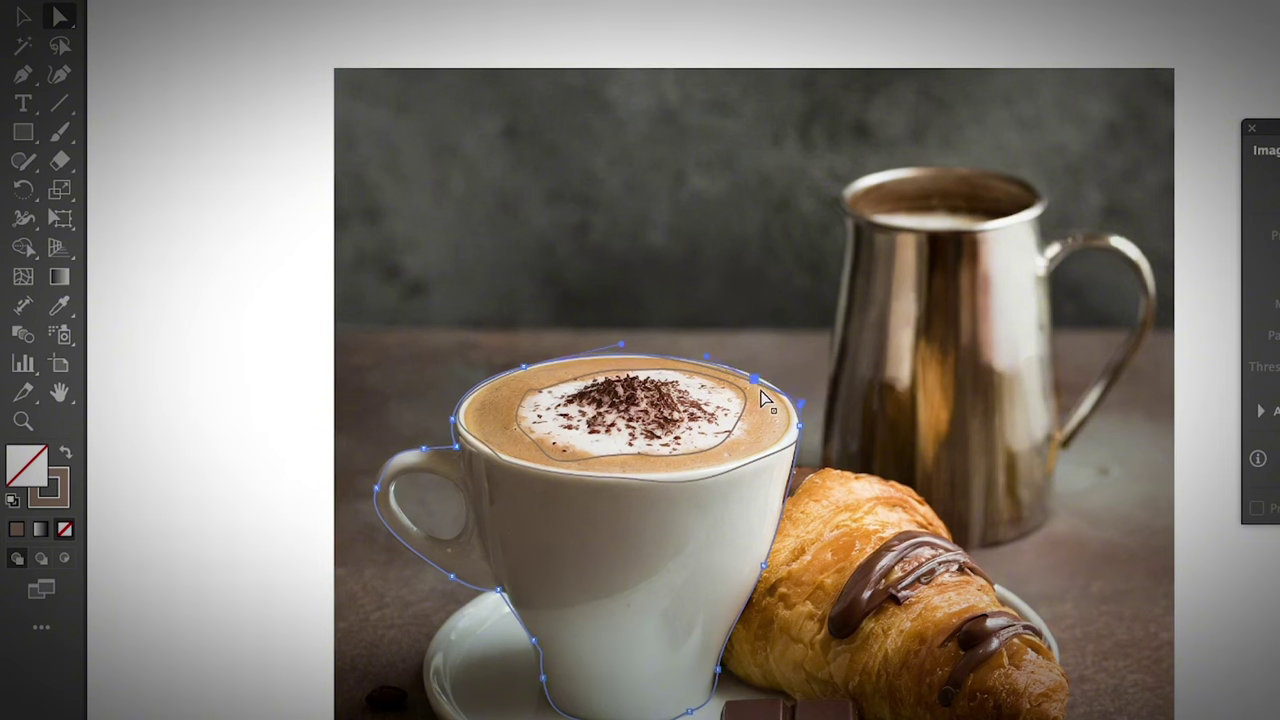
{"action": "key", "text": "v"}
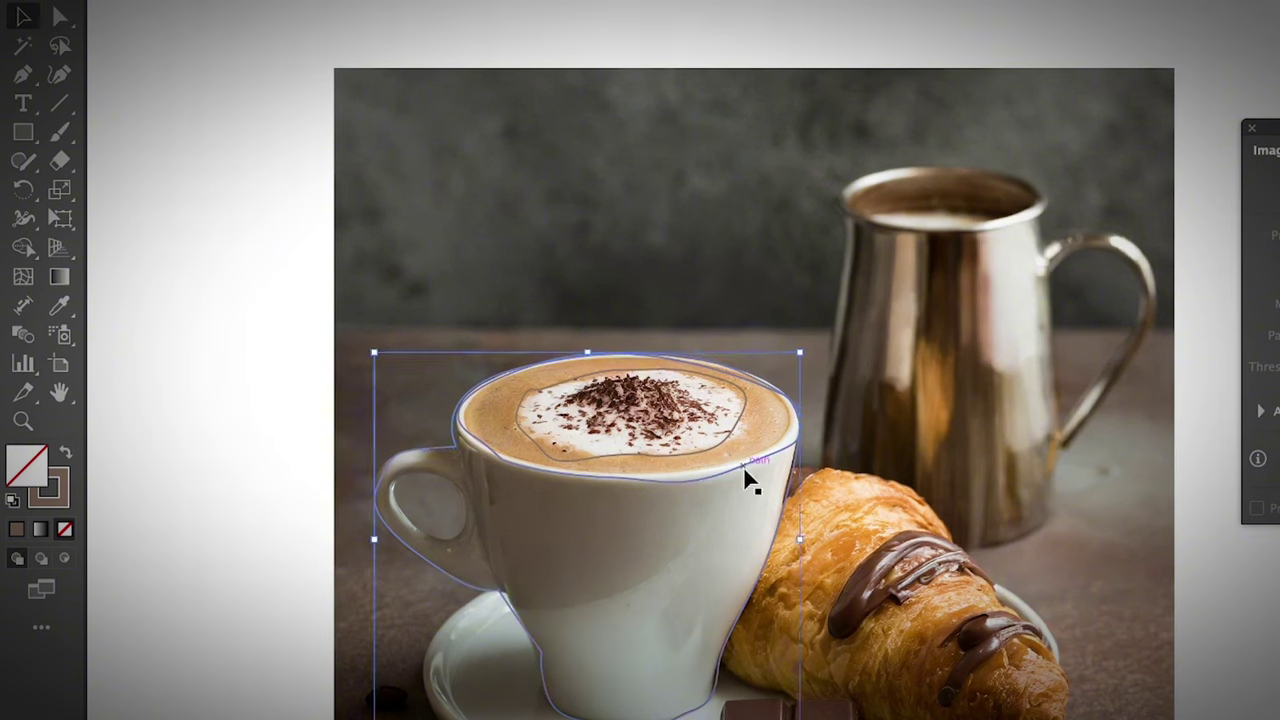
- Refine the coffee surface outline by adjusting its anchors and handles along the cup's front rim
{"action": "key", "text": "a"}
{"action": "left_click", "coordinate": [616, 480]}
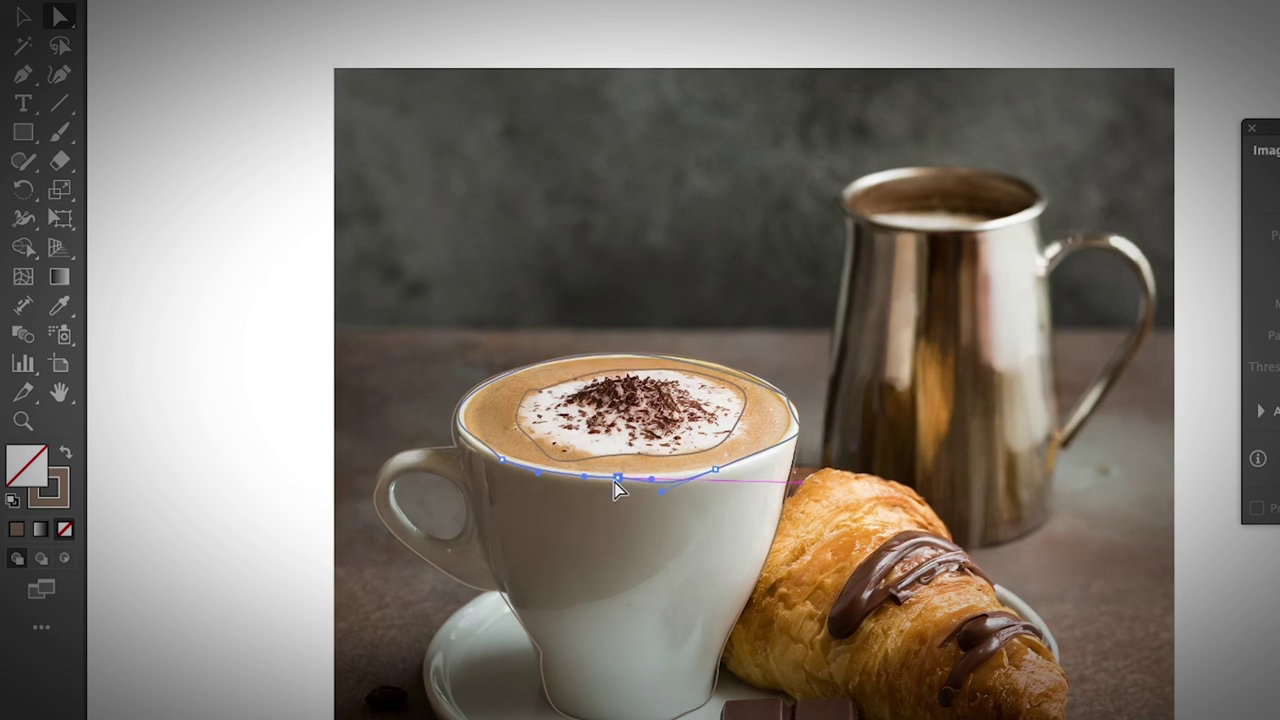
{"action": "left_click_drag", "start_coordinate": [661, 491], "coordinate": [651, 485]}
{"action": "left_click", "coordinate": [527, 468]}
{"action": "left_click_drag", "start_coordinate": [467, 434], "coordinate": [463, 434]}
{"action": "left_click", "coordinate": [531, 440]}
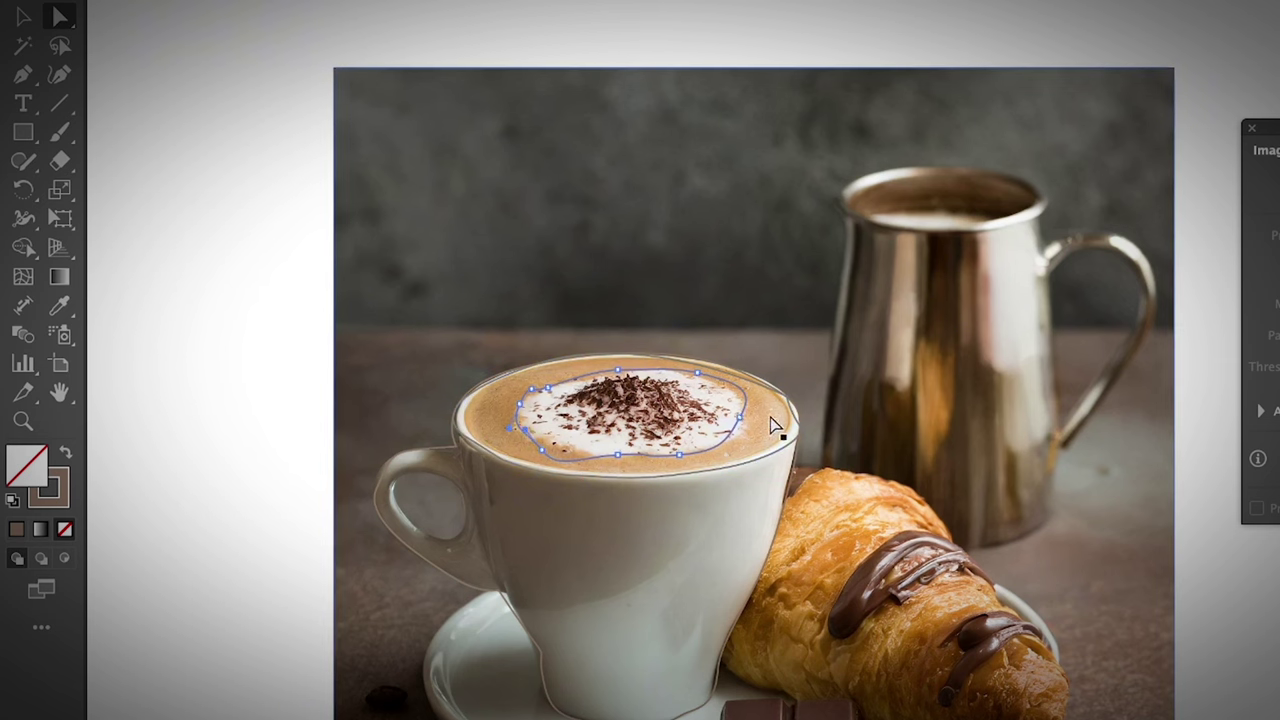
- Fill the cup shape with the pale off-white sampled from the cup in the photo
{"action": "key", "text": "v"}
{"action": "left_click", "coordinate": [655, 625]}
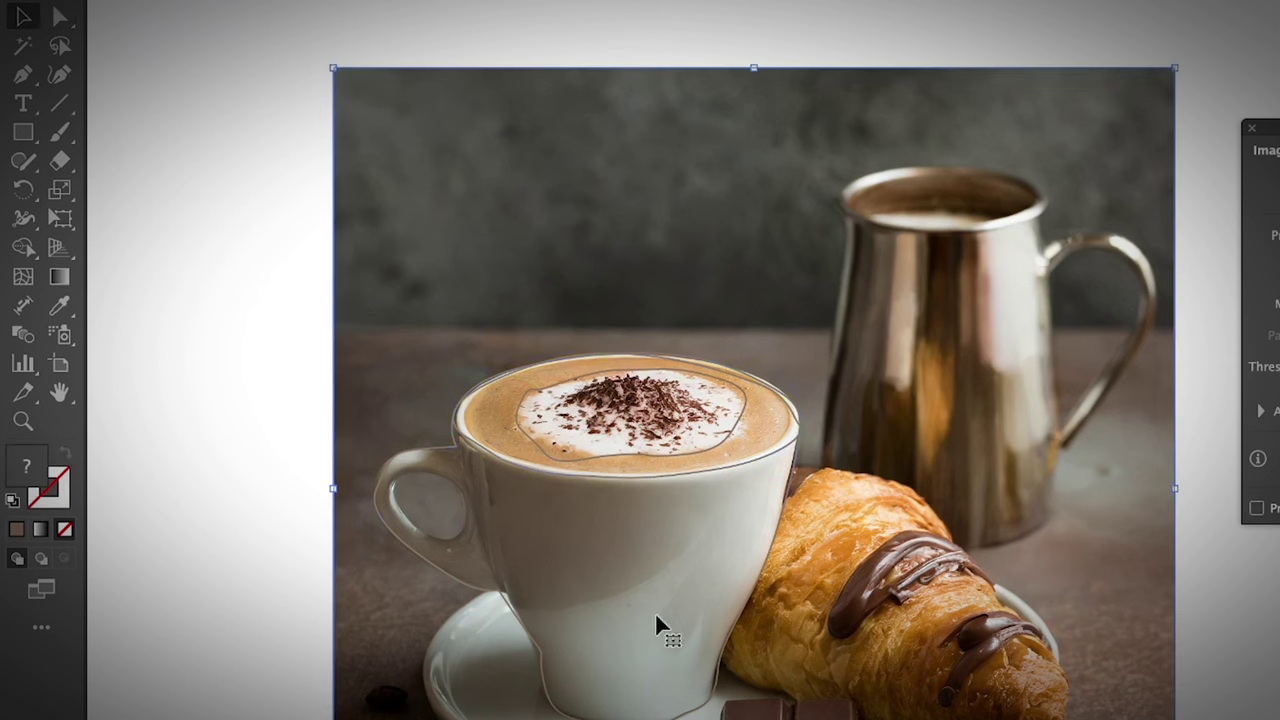
{"action": "left_click", "coordinate": [538, 648]}
{"action": "left_click", "coordinate": [59, 306]}
{"action": "left_click", "coordinate": [590, 570]}
{"action": "left_click", "coordinate": [24, 16]}
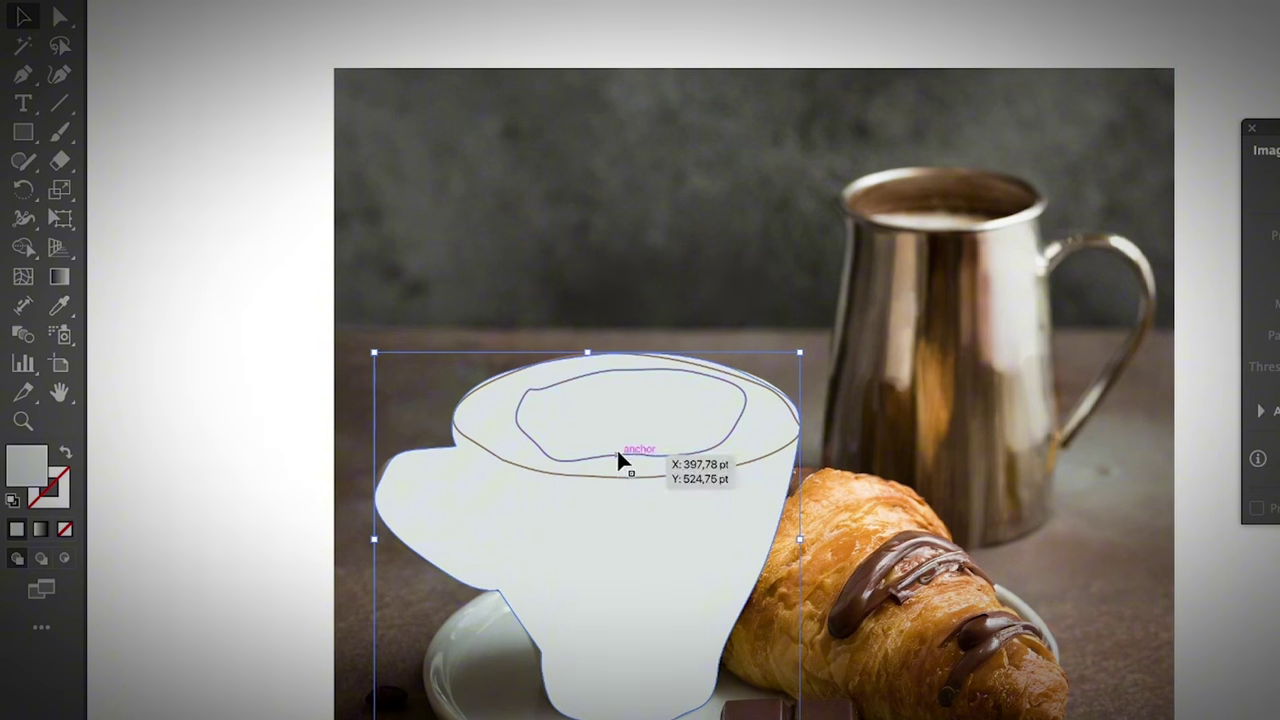
- Fill the coffee surface shape with a brown sampled from inside the metal jug
{"action": "left_click", "coordinate": [609, 475]}
{"action": "left_click", "coordinate": [59, 306]}
{"action": "left_click", "coordinate": [938, 217]}
{"action": "left_click", "coordinate": [950, 212]}
{"action": "left_click", "coordinate": [24, 16]}
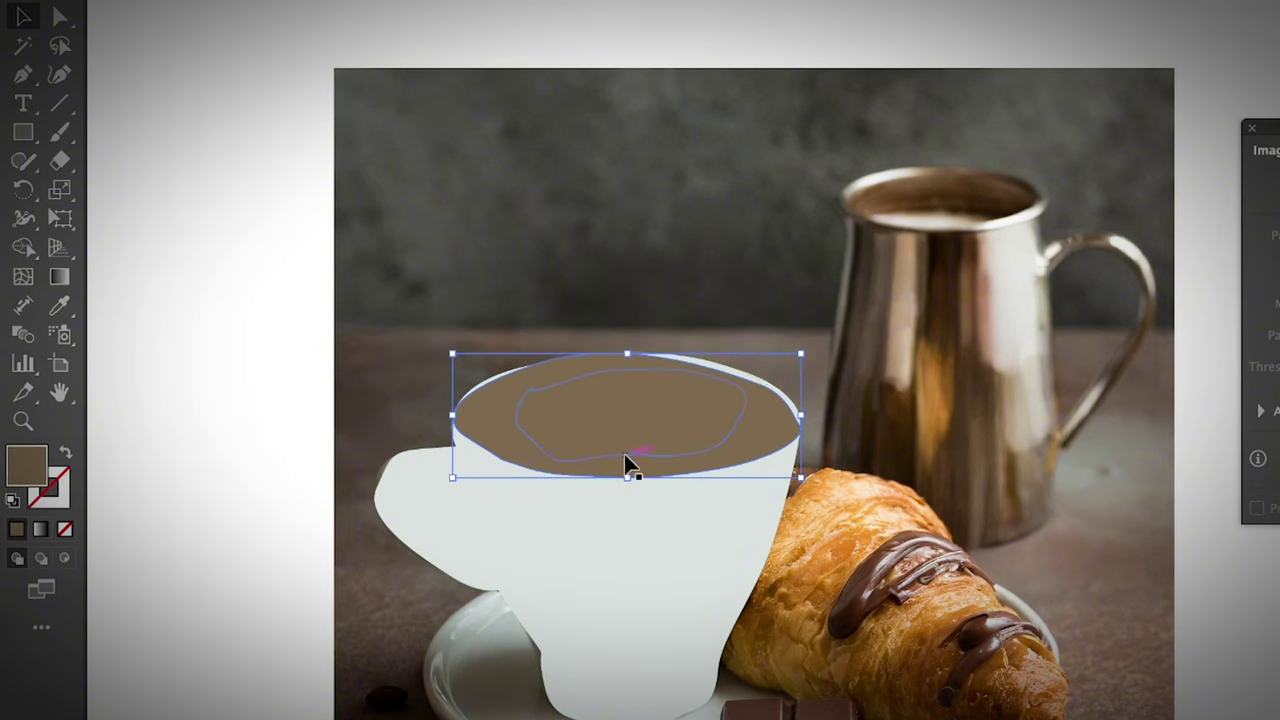
- Fill the foam shape with a light grey sampled from the milk in the jug and deselect it
{"action": "left_click", "coordinate": [624, 454]}
{"action": "left_click", "coordinate": [59, 306]}
{"action": "left_click", "coordinate": [727, 699]}
{"action": "left_click", "coordinate": [940, 215]}
{"action": "left_click", "coordinate": [940, 219]}
{"action": "left_click", "coordinate": [940, 224]}
{"action": "left_click", "coordinate": [940, 220]}
{"action": "left_click", "coordinate": [940, 222]}
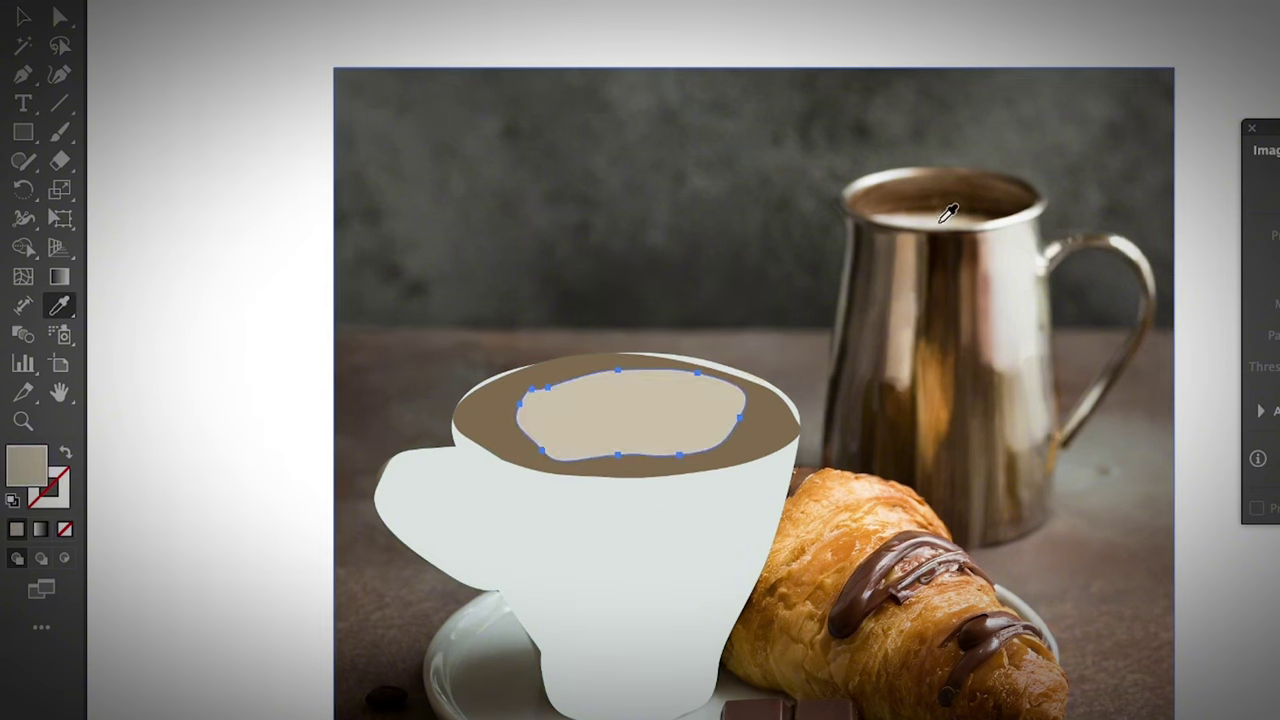
{"action": "left_click", "coordinate": [940, 222]}
{"action": "left_click", "coordinate": [24, 16]}
{"action": "left_click", "coordinate": [420, 210]}
- Draw a small circle over the cup's handle with the Ellipse tool
{"action": "left_click_drag", "start_coordinate": [24, 132], "coordinate": [110, 190]}
{"action": "left_click_drag", "start_coordinate": [423, 488], "coordinate": [482, 547]}
{"action": "left_click", "coordinate": [24, 16]}
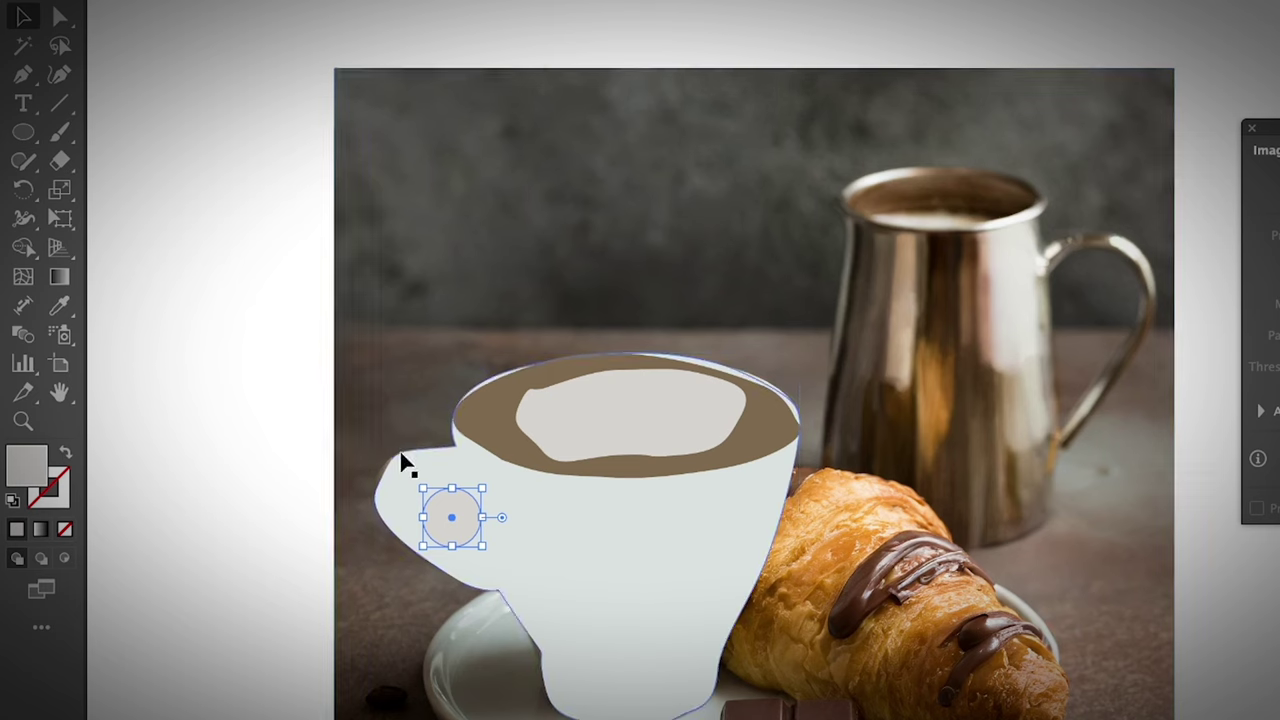
- Cut the circle out of the cup shape as a compound path and place the cup behind the coffee and foam
{"action": "left_click", "coordinate": [404, 462], "text": "shift"}
{"action": "left_click", "coordinate": [290, 0]}
{"action": "mouse_move", "coordinate": [440, 591]}
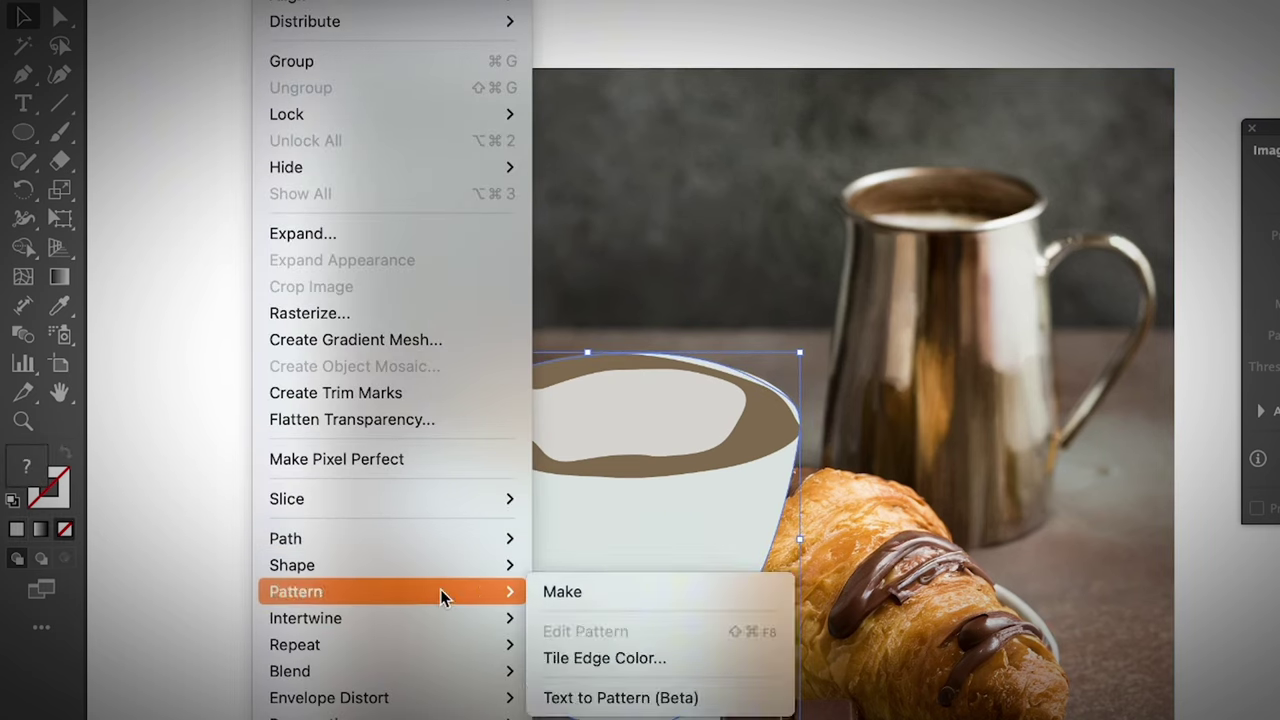
{"action": "left_click", "coordinate": [592, 718]}
{"action": "key", "text": "super+shift+["}
{"action": "left_click", "coordinate": [646, 531]}
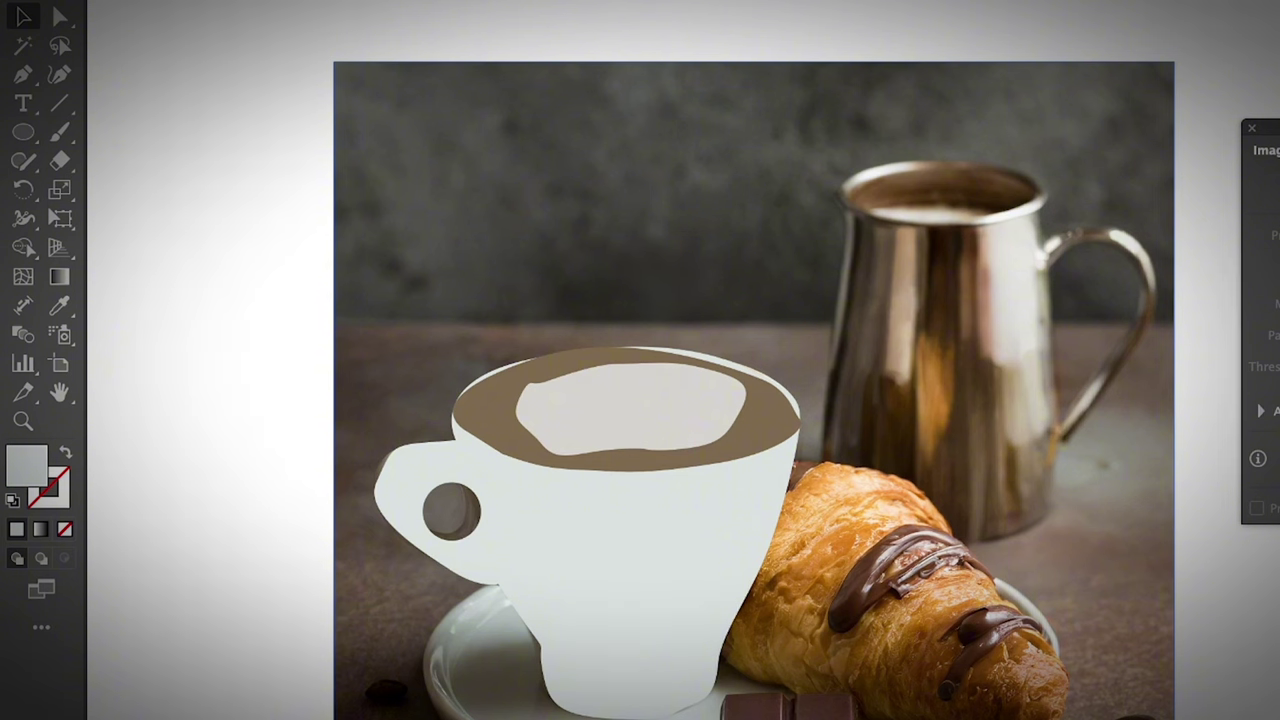
- Even out the foam shape's upper-left edge by moving its anchor point with Direct Selection
{"action": "left_click", "coordinate": [630, 410]}
{"action": "left_click", "coordinate": [60, 17]}
{"action": "left_click", "coordinate": [549, 386]}
{"action": "left_click_drag", "start_coordinate": [549, 386], "coordinate": [564, 385]}
- Paint small brown chocolate sprinkles across the foam with the Paintbrush, using the coffee surface's brown
{"action": "left_click", "coordinate": [788, 430]}
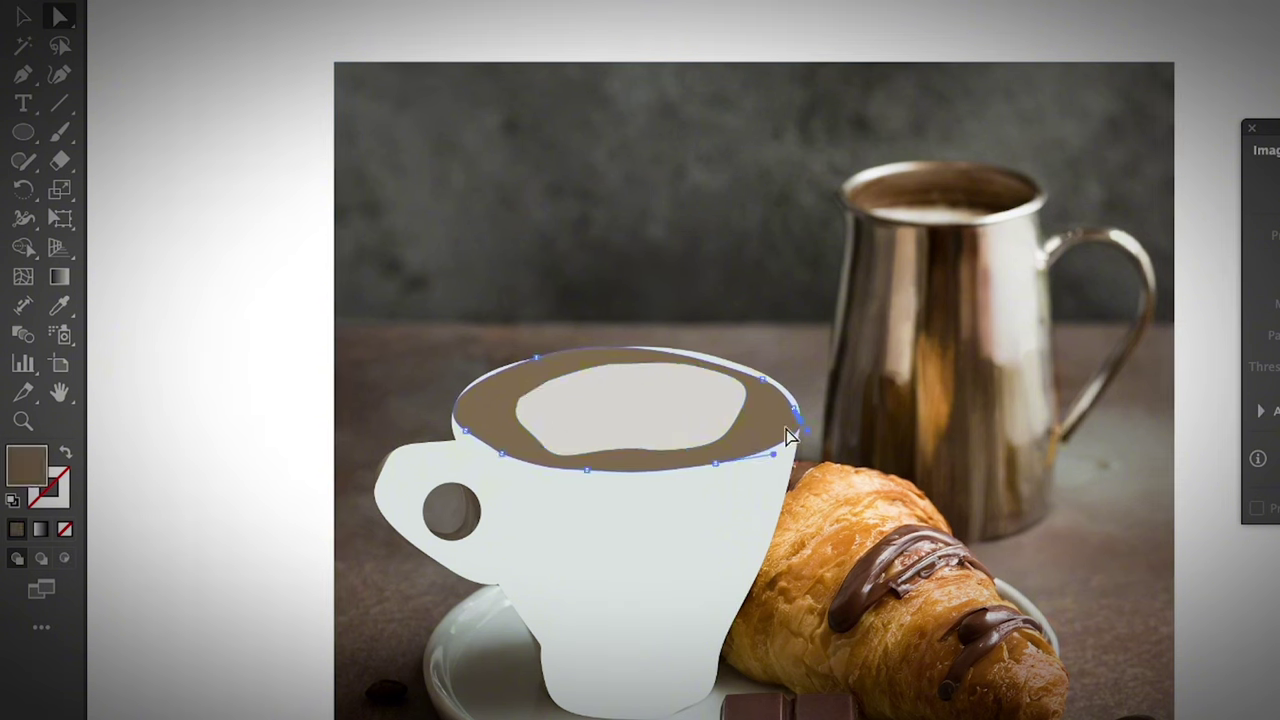
{"action": "left_click", "coordinate": [60, 132]}
{"action": "left_click", "coordinate": [578, 401]}
{"action": "left_click", "coordinate": [600, 398]}
{"action": "left_click", "coordinate": [618, 398]}
{"action": "left_click", "coordinate": [631, 392]}
{"action": "left_click", "coordinate": [657, 395]}
{"action": "left_click", "coordinate": [578, 415]}
{"action": "left_click", "coordinate": [601, 417]}
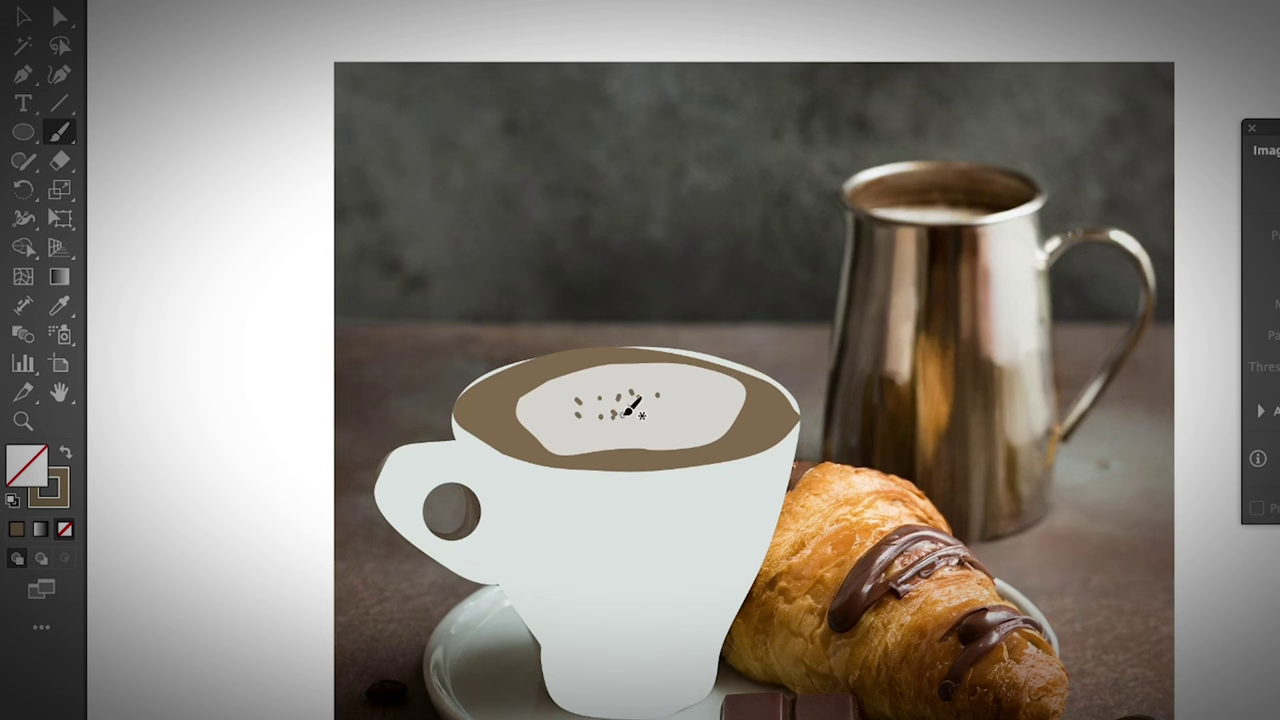
{"action": "left_click", "coordinate": [632, 413]}
{"action": "left_click", "coordinate": [675, 399]}
{"action": "left_click", "coordinate": [668, 418]}
{"action": "left_click", "coordinate": [653, 387]}
{"action": "left_click", "coordinate": [593, 408]}
{"action": "left_click_drag", "start_coordinate": [680, 425], "coordinate": [690, 426]}
{"action": "left_click", "coordinate": [565, 425]}
{"action": "left_click", "coordinate": [625, 426]}
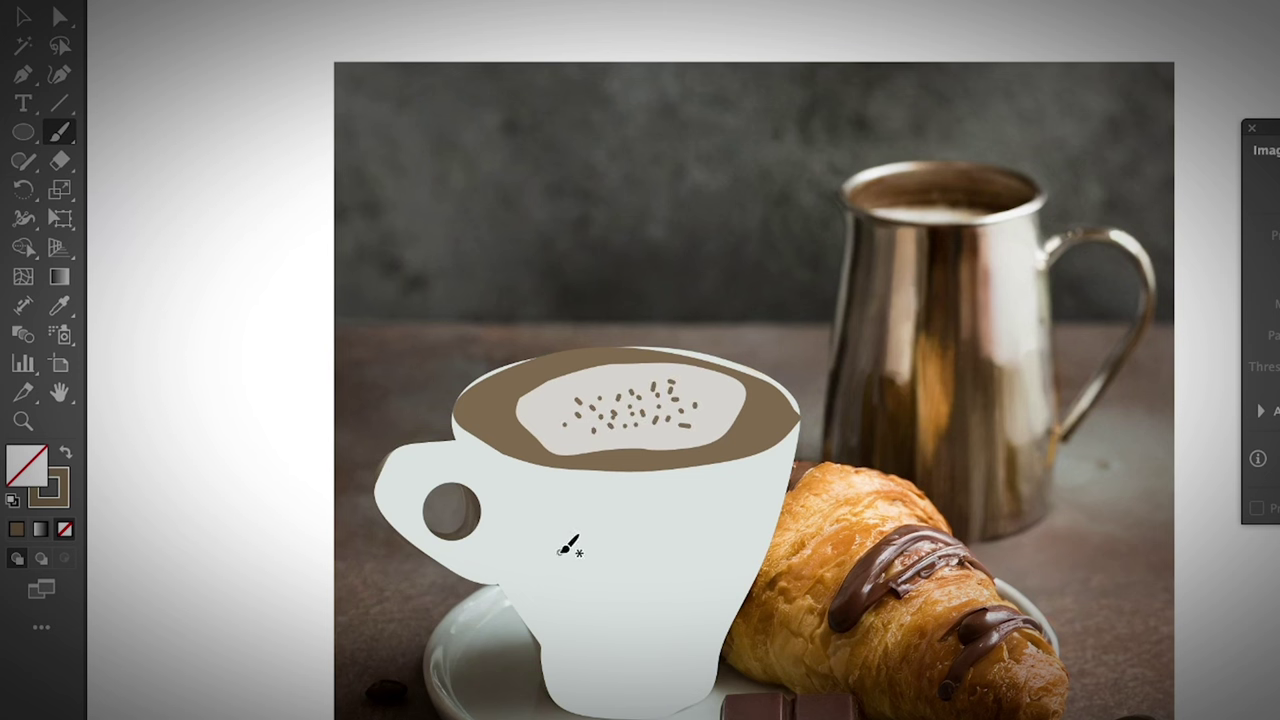
- Draw a closed Pen shape for the shadow covering the handle and the handle side of the cup
{"action": "left_click", "coordinate": [23, 74]}
{"action": "left_click", "coordinate": [543, 471]}
{"action": "left_click_drag", "start_coordinate": [613, 610], "coordinate": [576, 719]}
{"action": "left_click", "coordinate": [559, 706]}
{"action": "left_click", "coordinate": [546, 684]}
{"action": "left_click", "coordinate": [533, 635]}
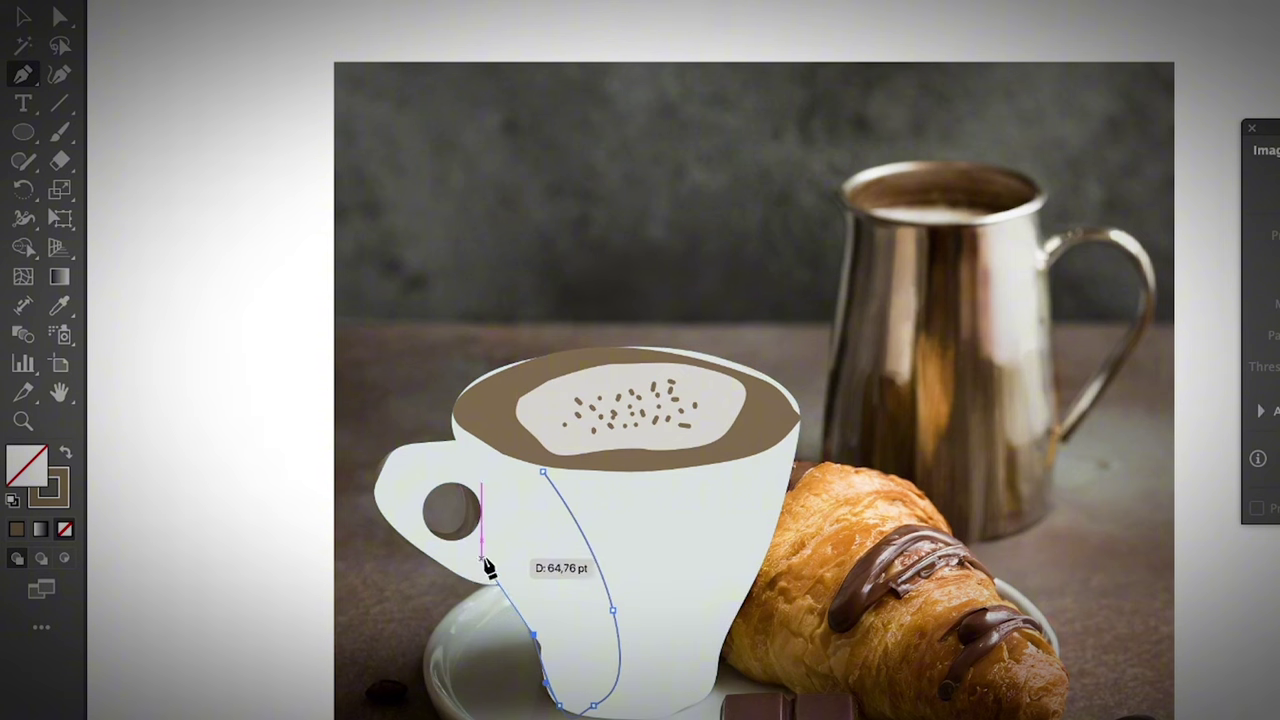
{"action": "left_click", "coordinate": [389, 522]}
{"action": "left_click_drag", "start_coordinate": [433, 455], "coordinate": [502, 454]}
{"action": "left_click", "coordinate": [543, 471]}
- Fill the shadow shape with a slightly darker pale grey sampled near the cup's base
{"action": "key", "text": "i"}
{"action": "left_click", "coordinate": [563, 708]}
{"action": "left_click", "coordinate": [566, 716]}
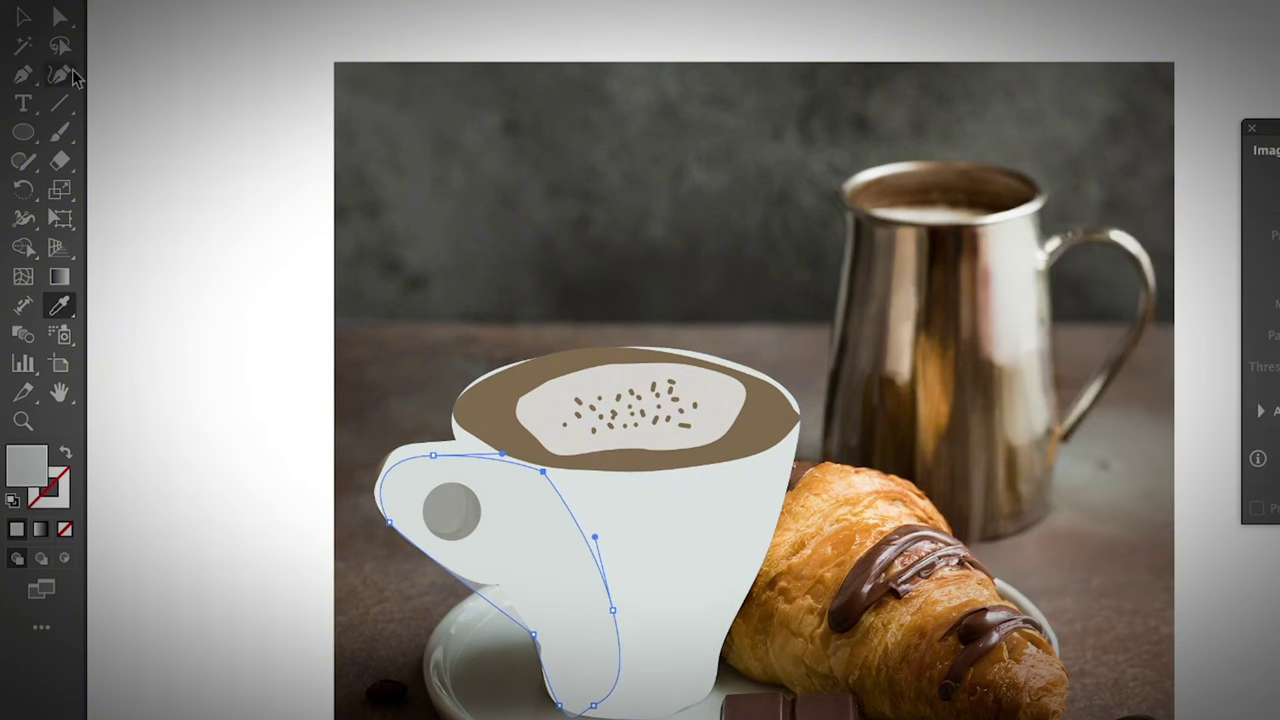
- Select the shadow together with the cup and handle opening, and trim the shadow to the cup's silhouette
{"action": "left_click", "coordinate": [23, 17]}
{"action": "left_click", "coordinate": [452, 511], "text": "shift"}
{"action": "left_click", "coordinate": [443, 451], "text": "shift"}
{"action": "left_click", "coordinate": [499, 562]}
{"action": "left_click", "coordinate": [452, 511], "text": "shift"}
{"action": "left_click", "coordinate": [443, 451], "text": "shift"}
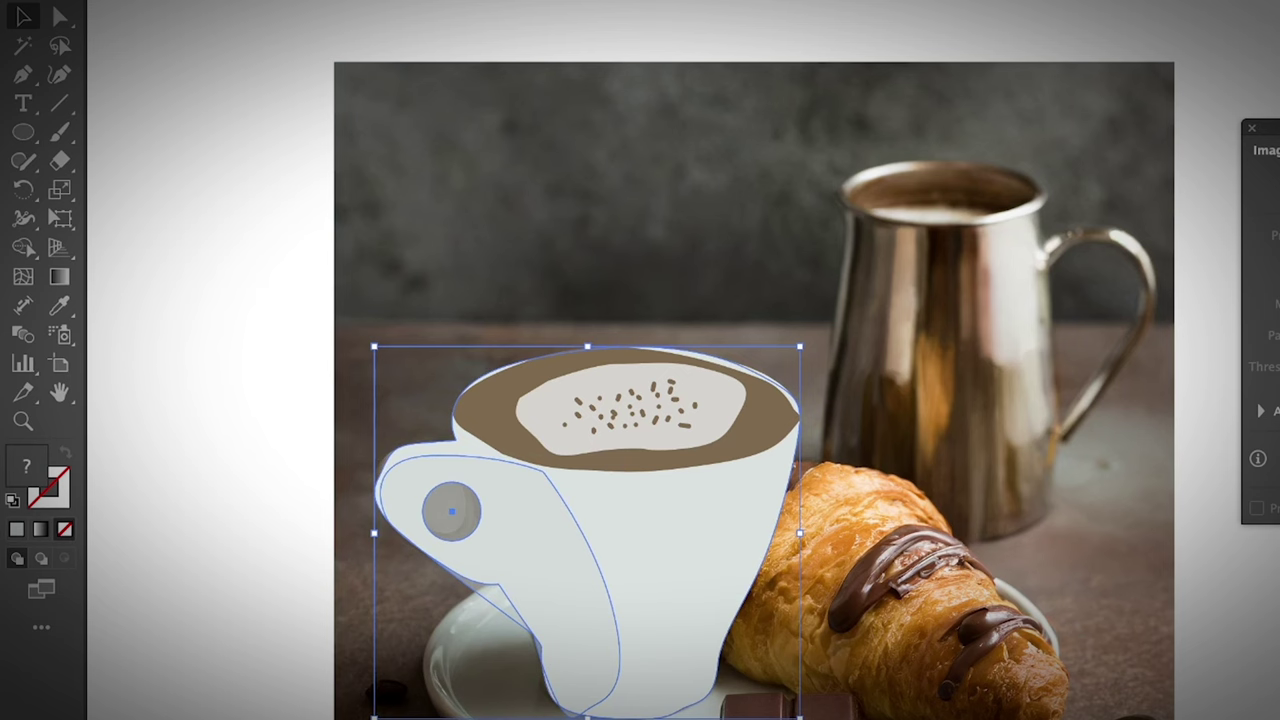
{"action": "key", "text": "ctrl+z"}
{"action": "key", "text": "ctrl+z"}
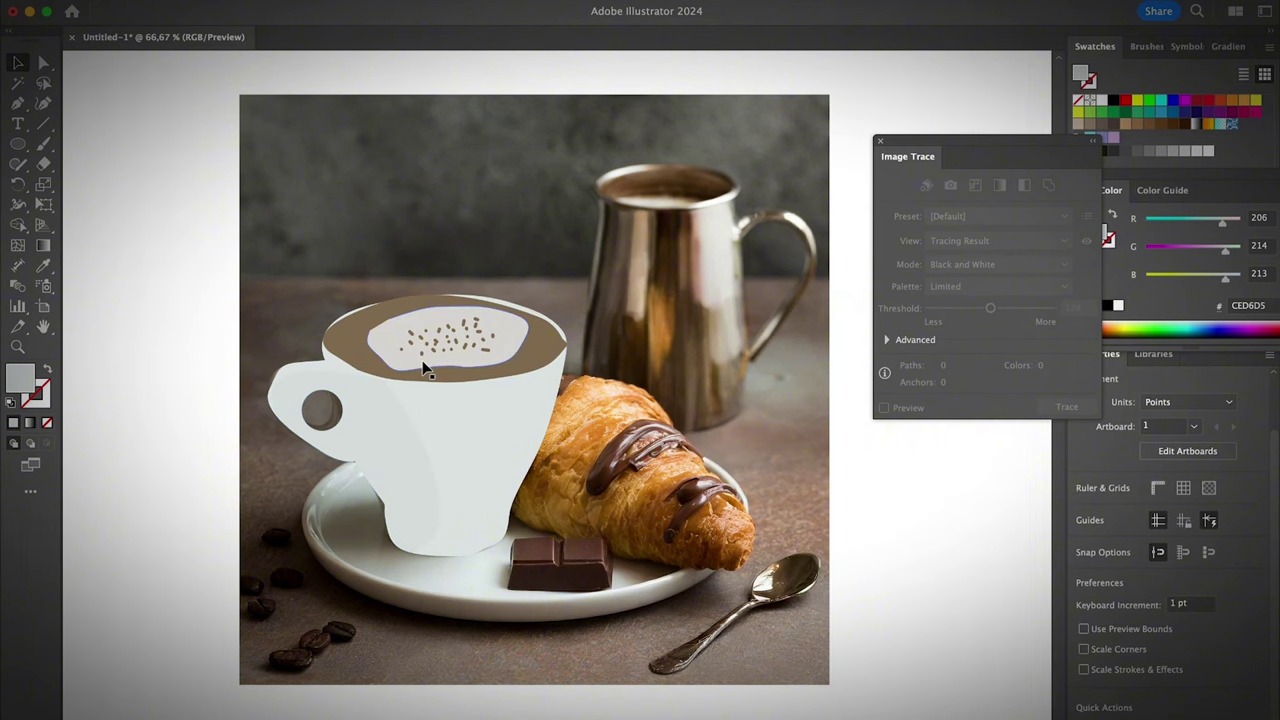
{"action": "left_click", "coordinate": [572, 405]}
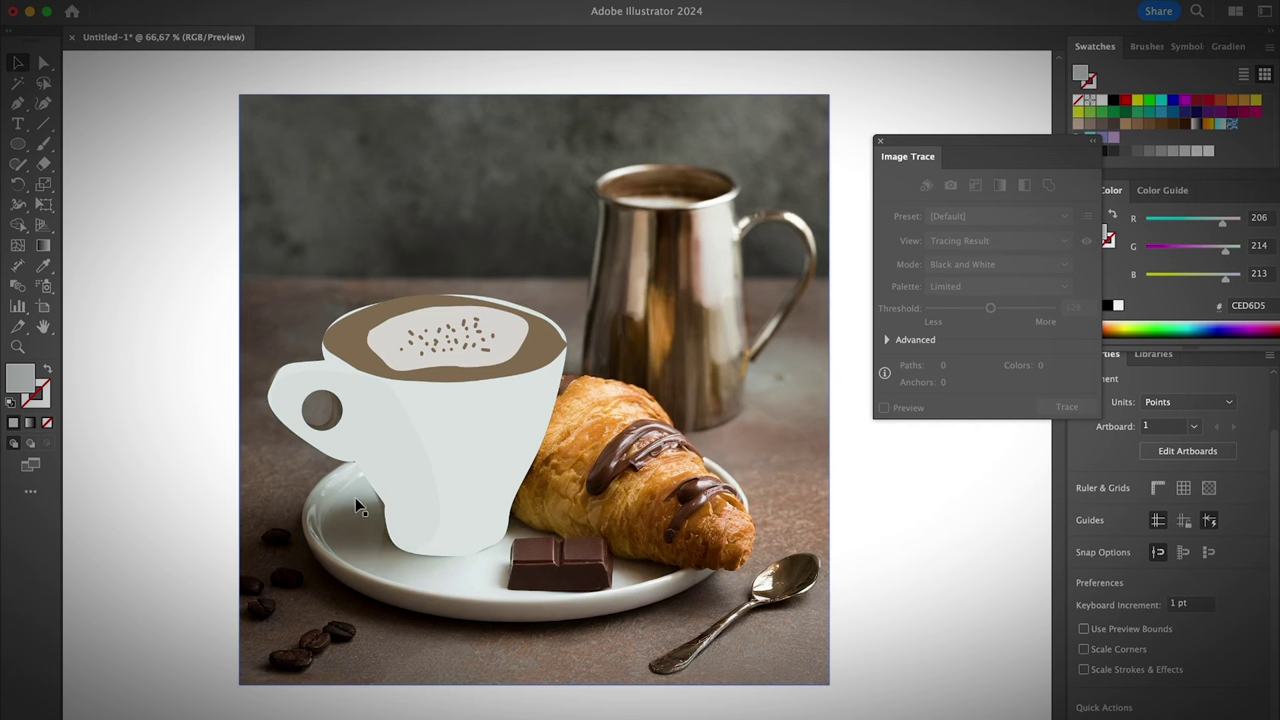
{"action": "left_click", "coordinate": [490, 527]}
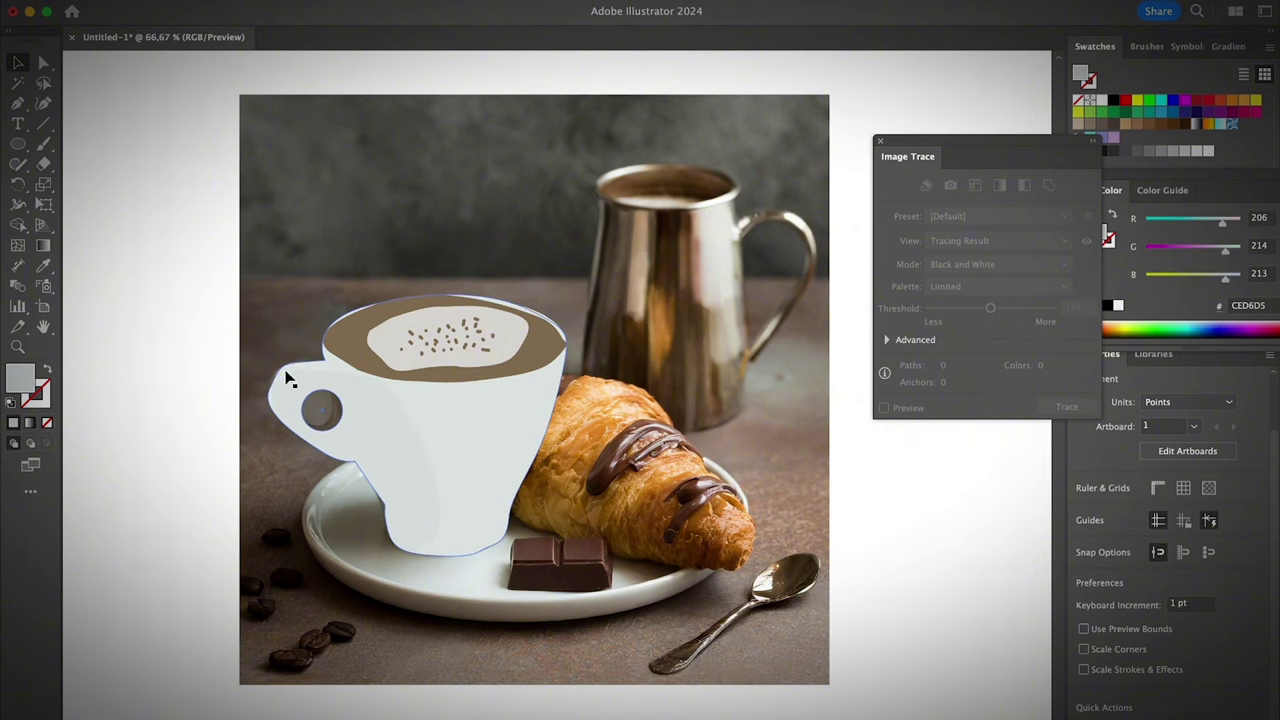
{"action": "left_click", "coordinate": [349, 306]}
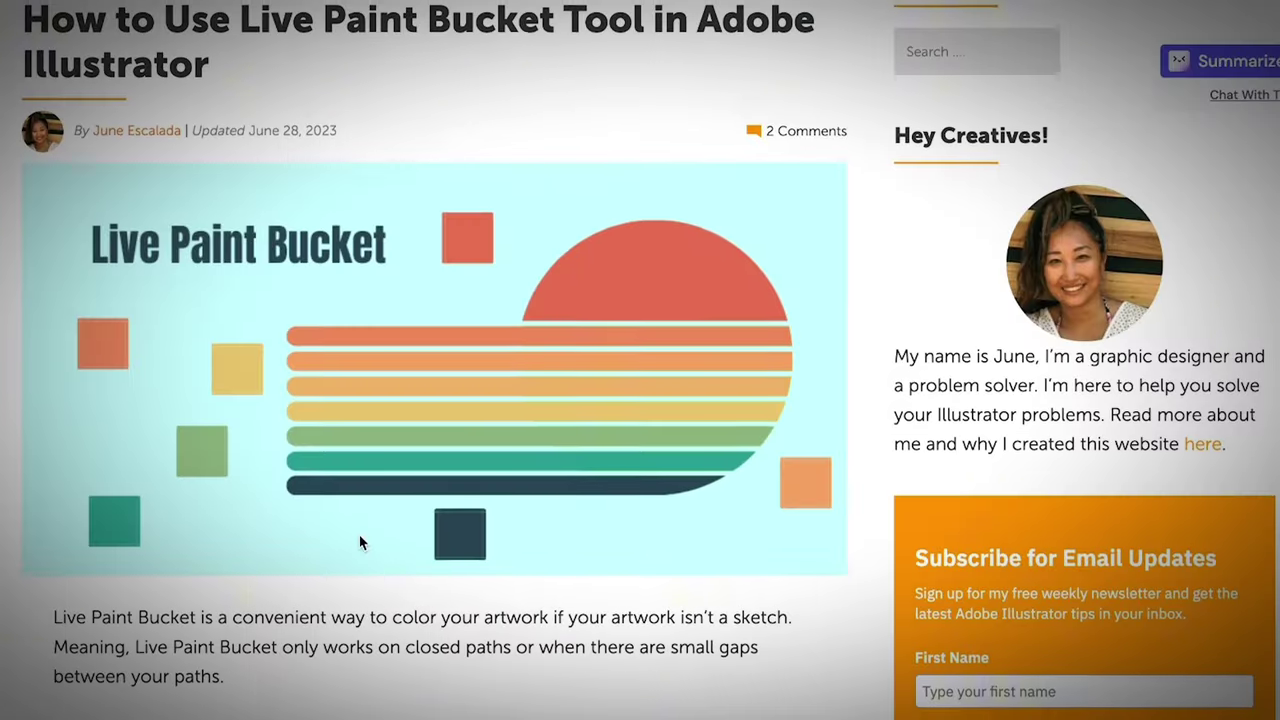
- Read the Live Paint Bucket article in the browser down to the steps for making a Live Paint group
{"action": "scroll", "coordinate": [360, 537], "scroll_direction": "down", "scroll_amount": 5}
{"action": "scroll", "coordinate": [360, 542], "scroll_direction": "down", "scroll_amount": 10}
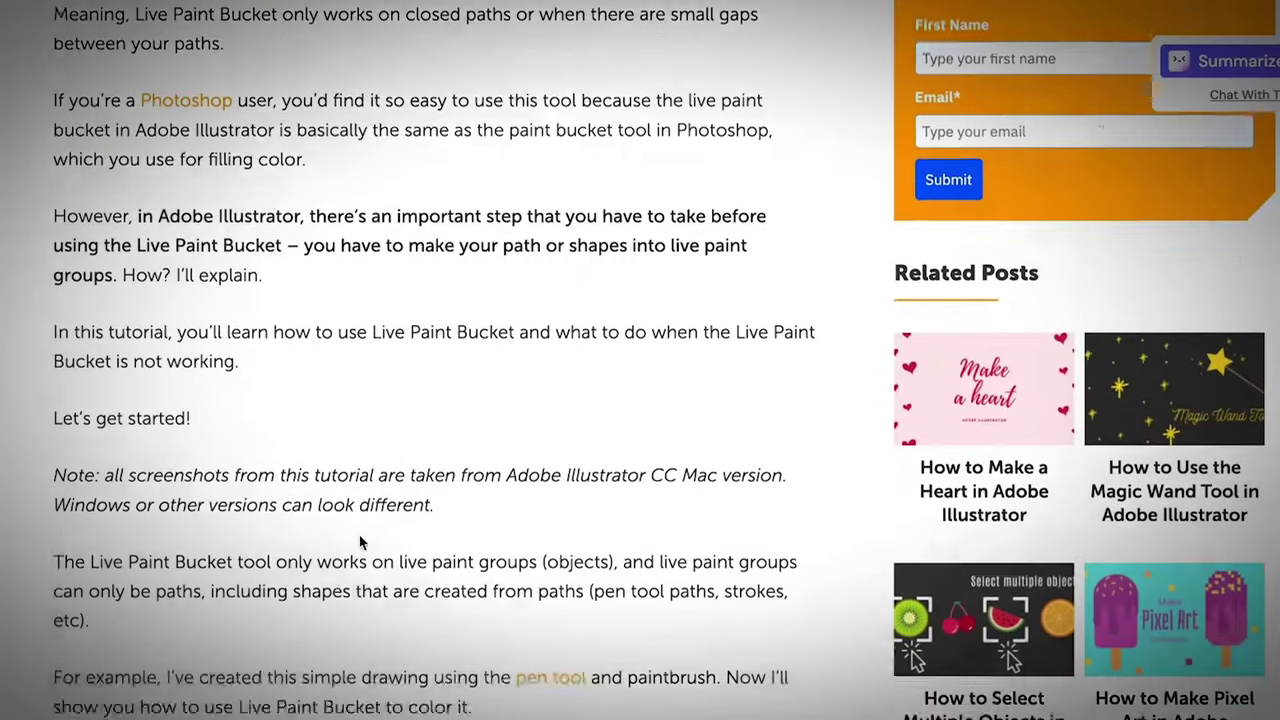
{"action": "scroll", "coordinate": [360, 542], "scroll_direction": "down", "scroll_amount": 15}
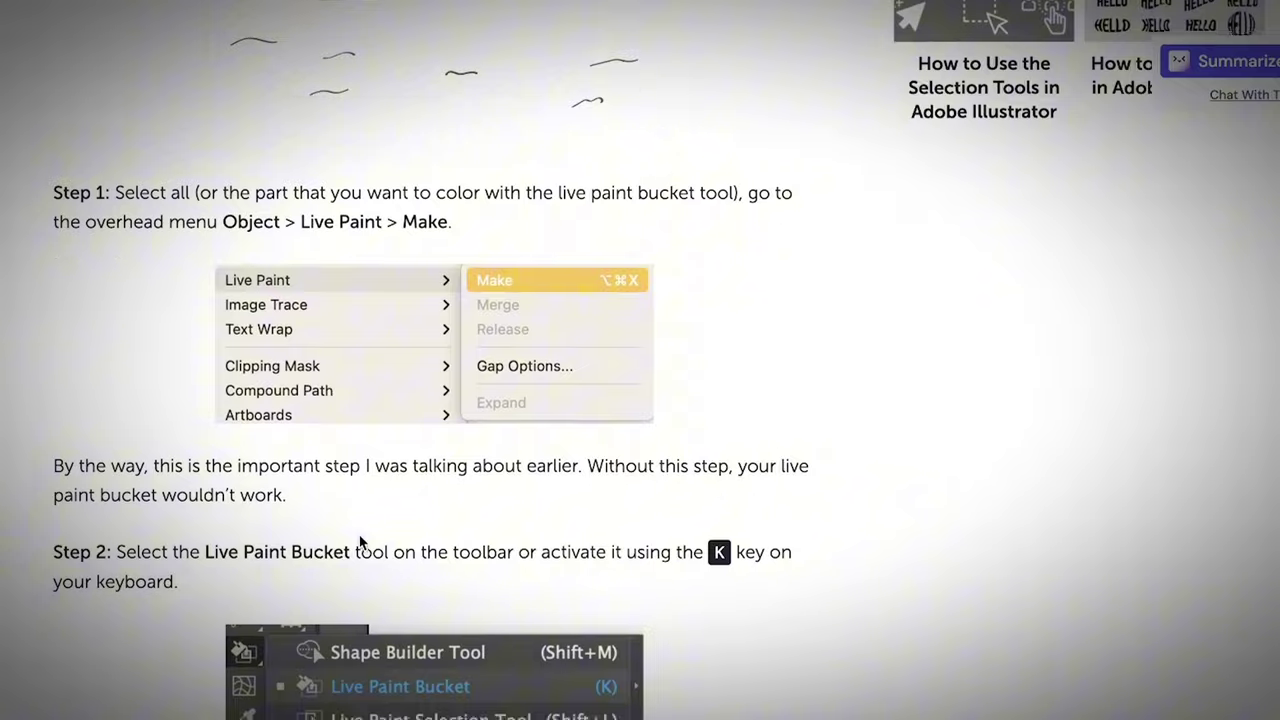
- Read on in the Live Paint article to the instructions for choosing the Live Paint Bucket tool
{"action": "scroll", "coordinate": [360, 541], "scroll_direction": "down", "scroll_amount": 3}
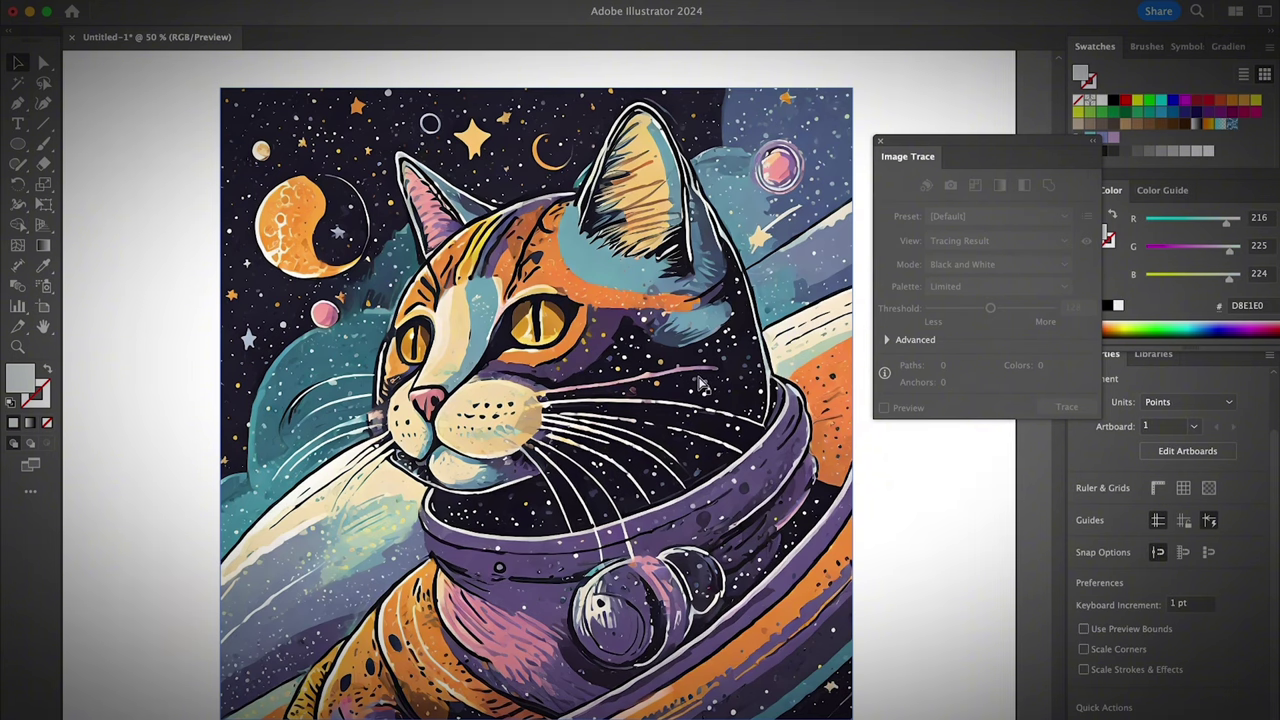
- Examine the cat illustration close up around the whiskers to judge its pixel quality
{"action": "scroll", "coordinate": [702, 384], "scroll_direction": "up", "scroll_amount": 10}
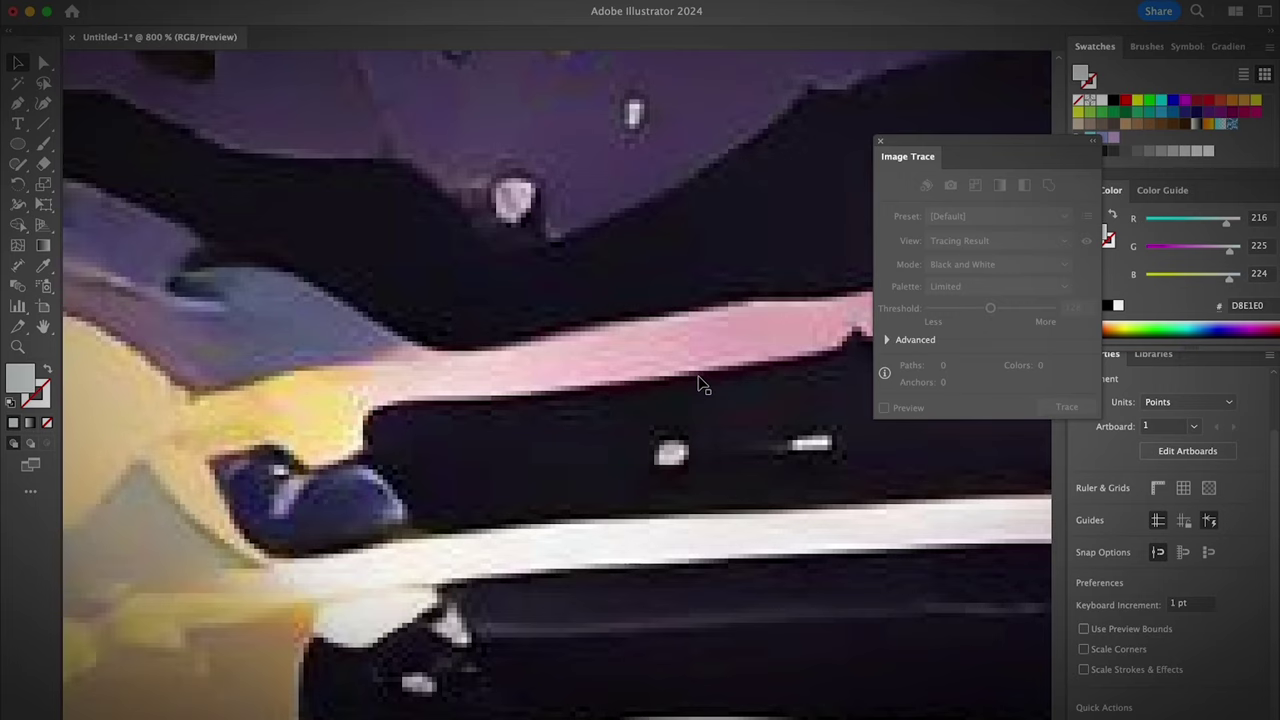
{"action": "scroll", "coordinate": [702, 384], "scroll_direction": "down", "scroll_amount": 4}
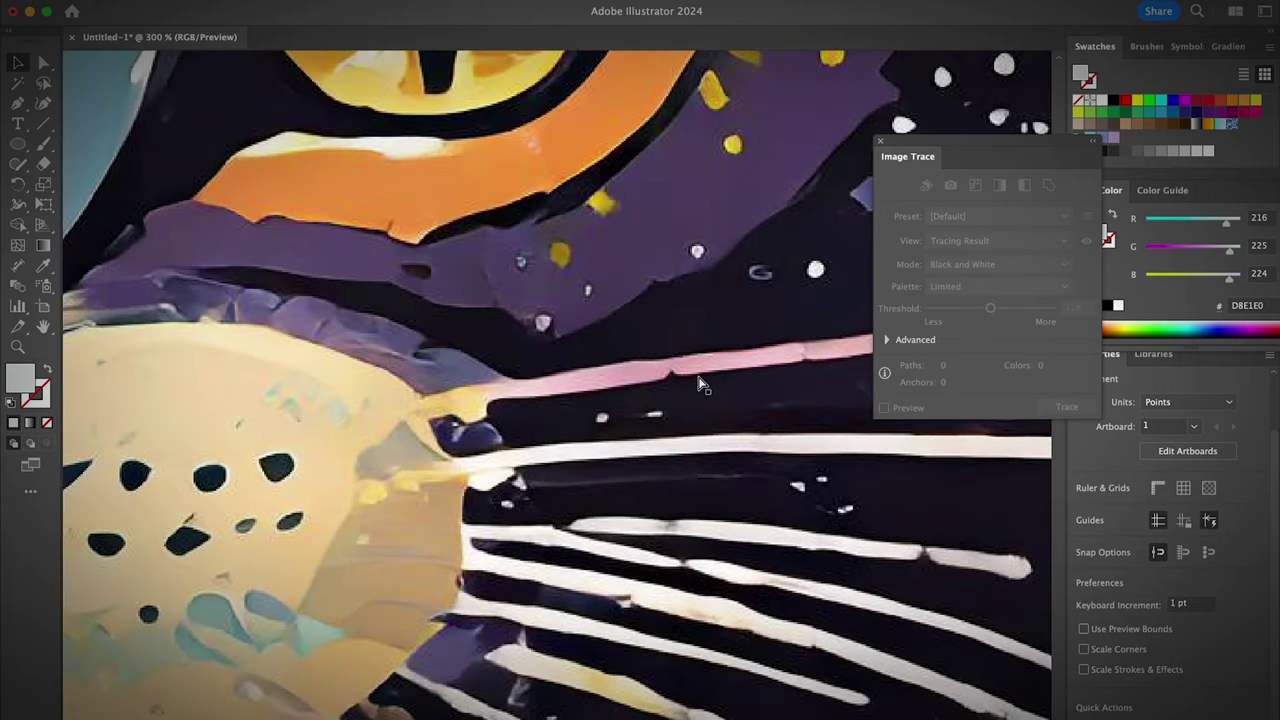
{"action": "key", "text": "super+minus"}
{"action": "key", "text": "super+minus"}
{"action": "key", "text": "super+minus"}
{"action": "key", "text": "super+minus"}
{"action": "key", "text": "super+minus"}
- Trace the cat image with the 16 Colors preset and reduce the tracing to 10 colors
{"action": "left_click", "coordinate": [732, 376]}
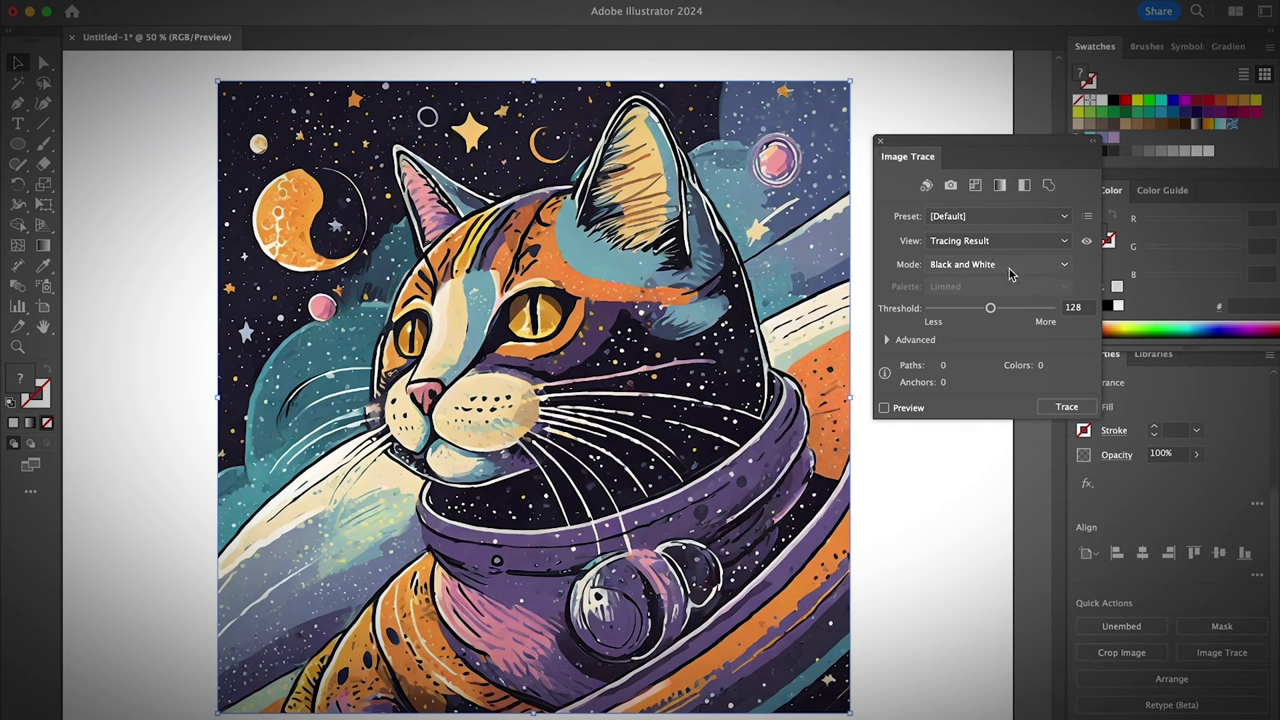
{"action": "left_click", "coordinate": [884, 511]}
{"action": "left_click", "coordinate": [822, 505]}
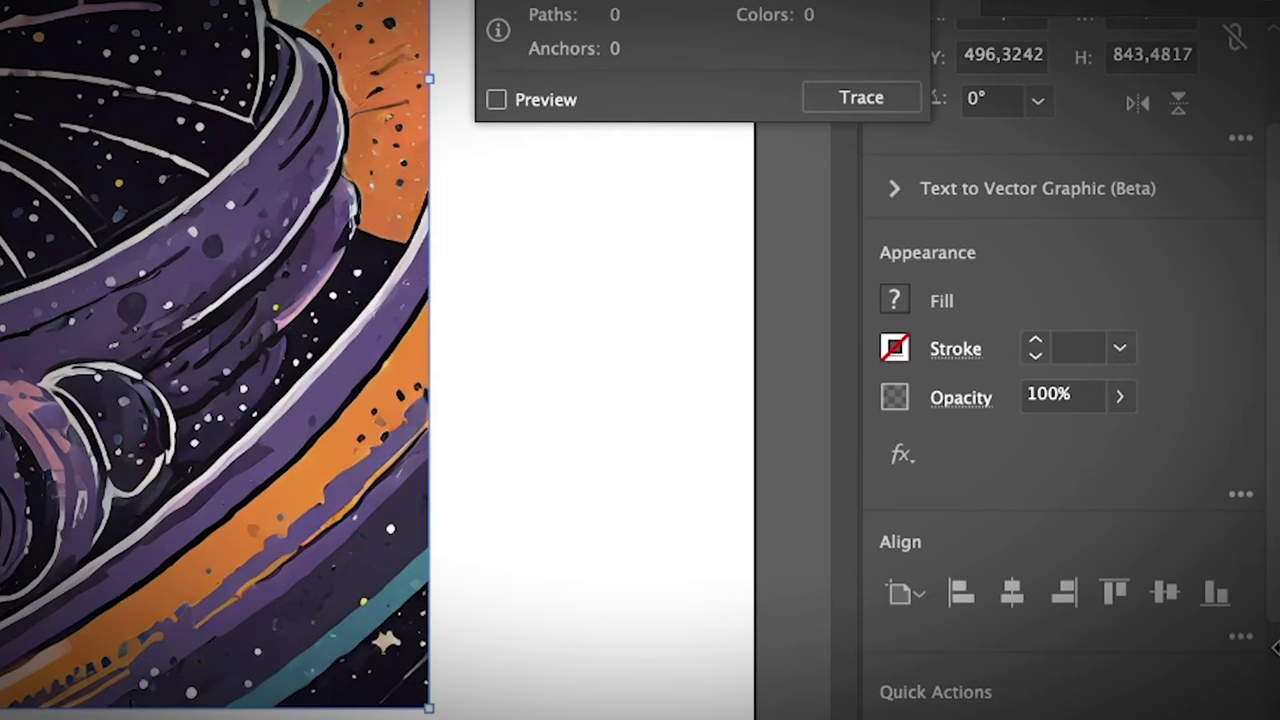
{"action": "scroll", "coordinate": [1241, 699], "scroll_direction": "down", "scroll_amount": 3}
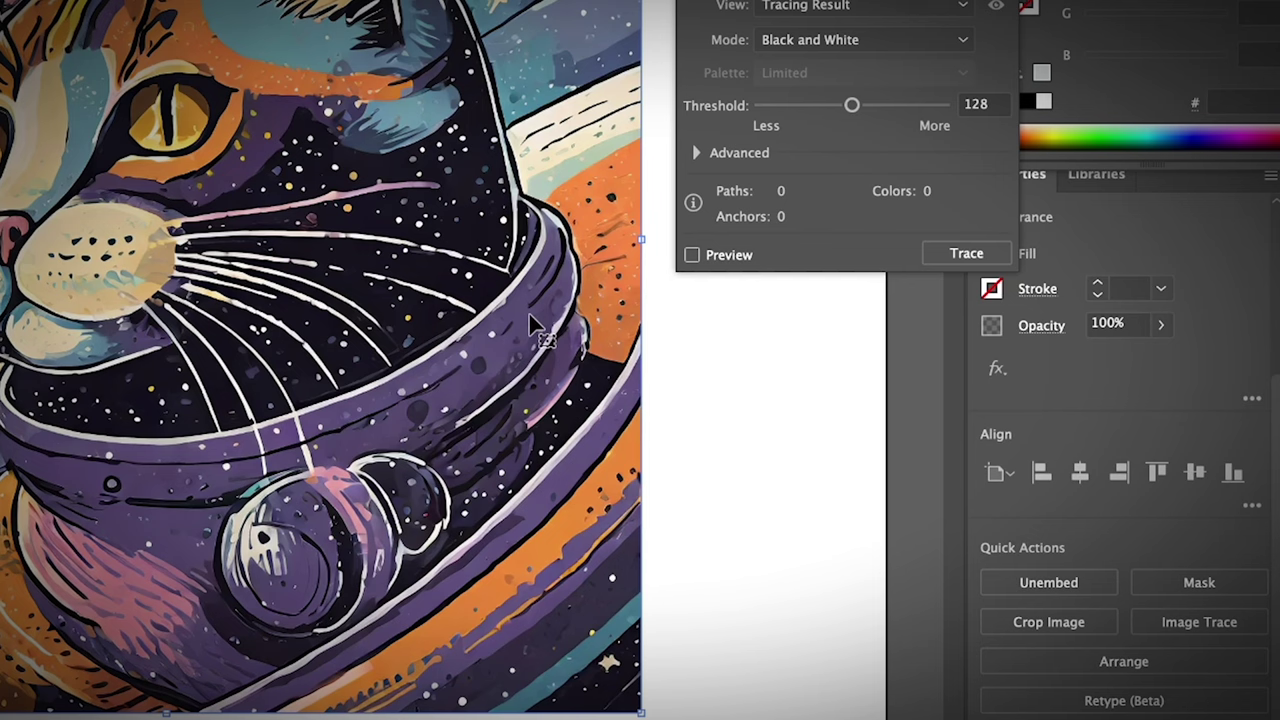
{"action": "left_click", "coordinate": [1150, 622]}
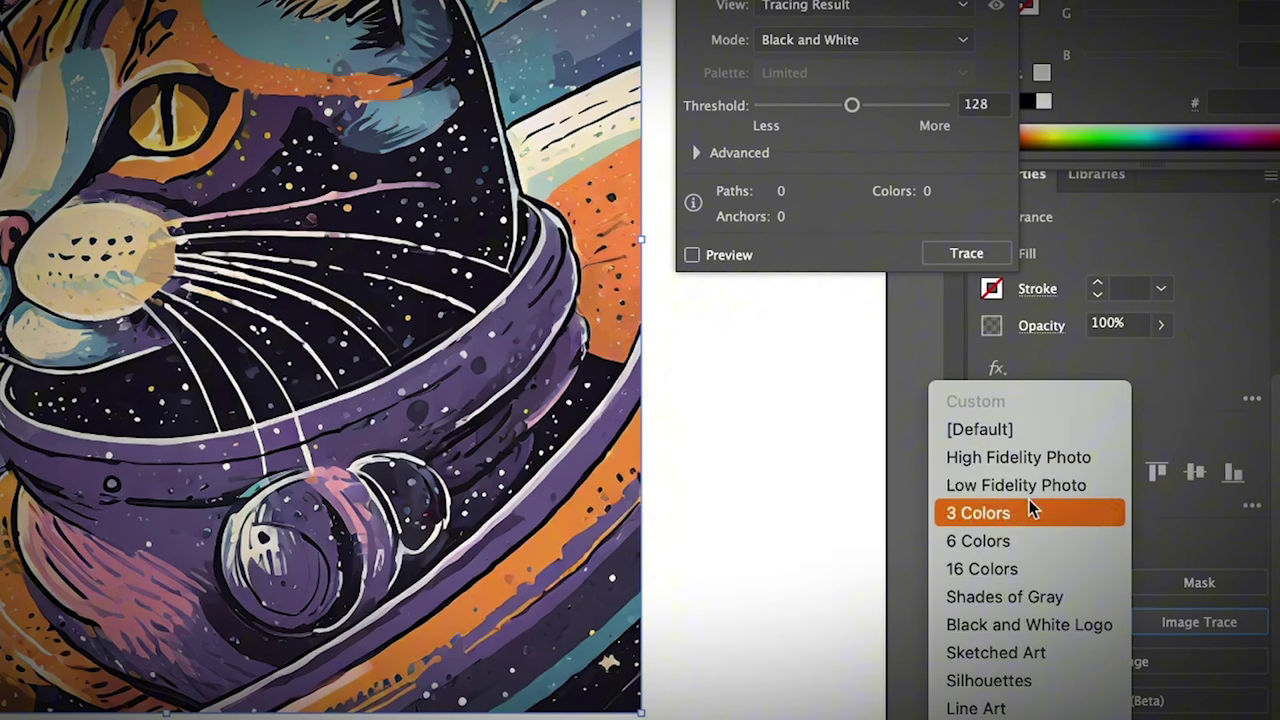
{"action": "left_click", "coordinate": [1008, 570]}
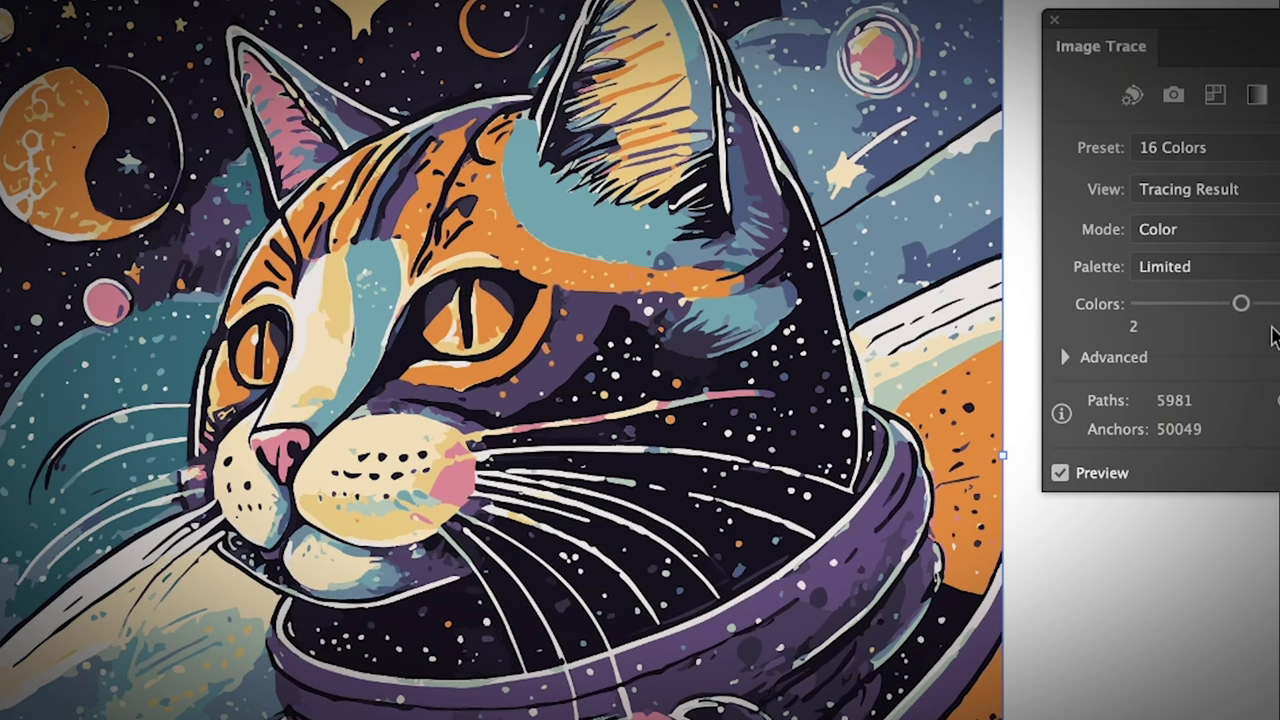
{"action": "mouse_move", "coordinate": [1191, 23]}
{"action": "left_mouse_down"}
{"action": "mouse_move", "coordinate": [811, 57]}
{"action": "mouse_move", "coordinate": [957, 62]}
{"action": "left_mouse_up"}
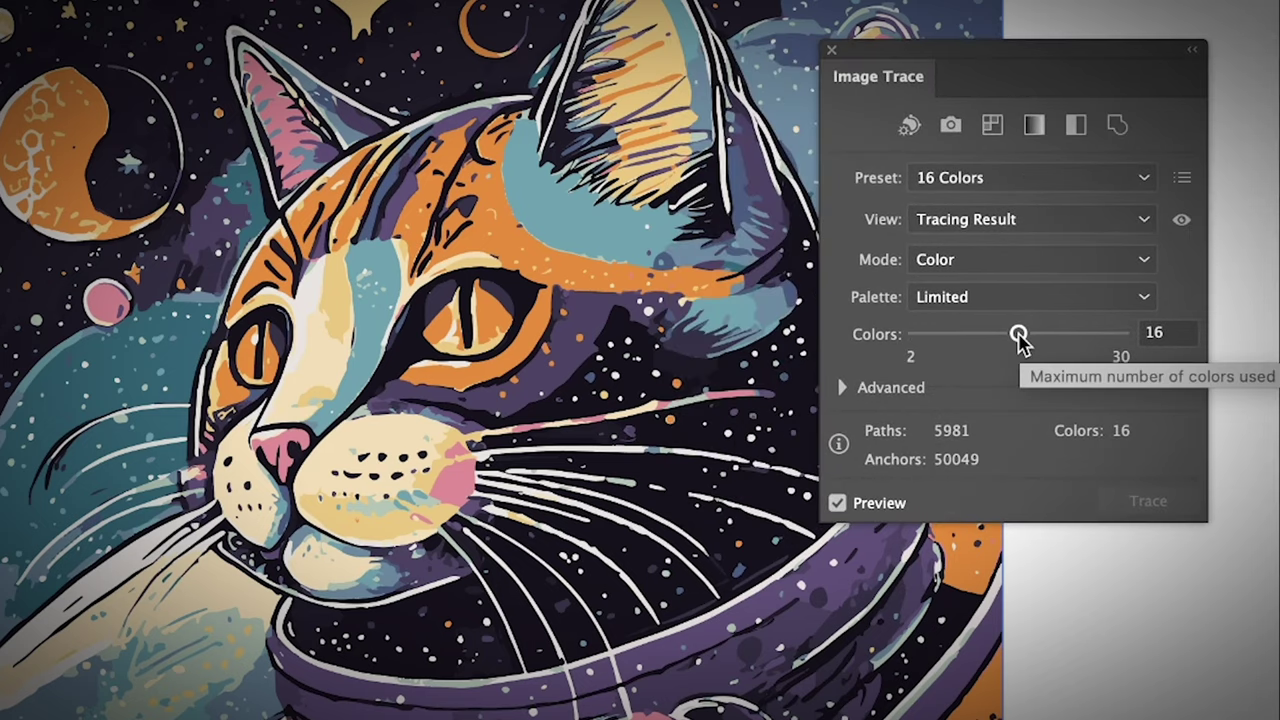
{"action": "left_click_drag", "start_coordinate": [1018, 334], "coordinate": [974, 336]}
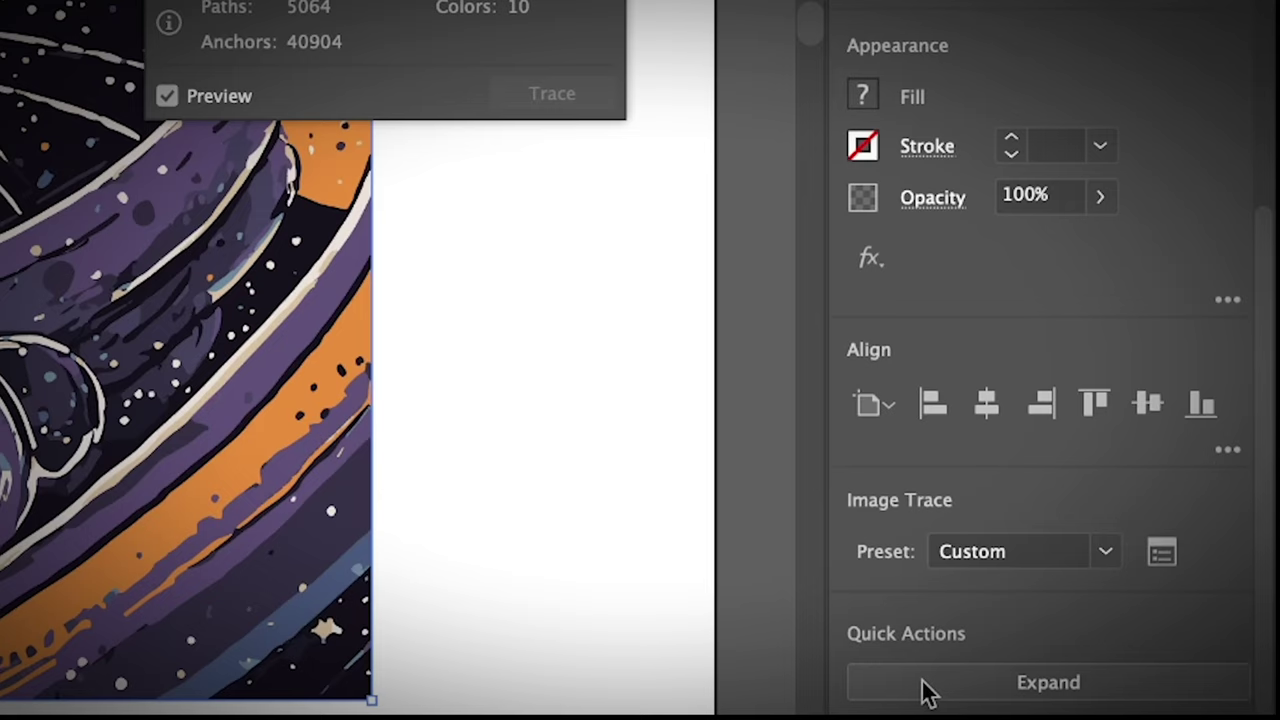
- Expand the cat tracing into editable paths, ungroup it and clear the selection
{"action": "left_click", "coordinate": [925, 688]}
{"action": "right_click", "coordinate": [538, 268]}
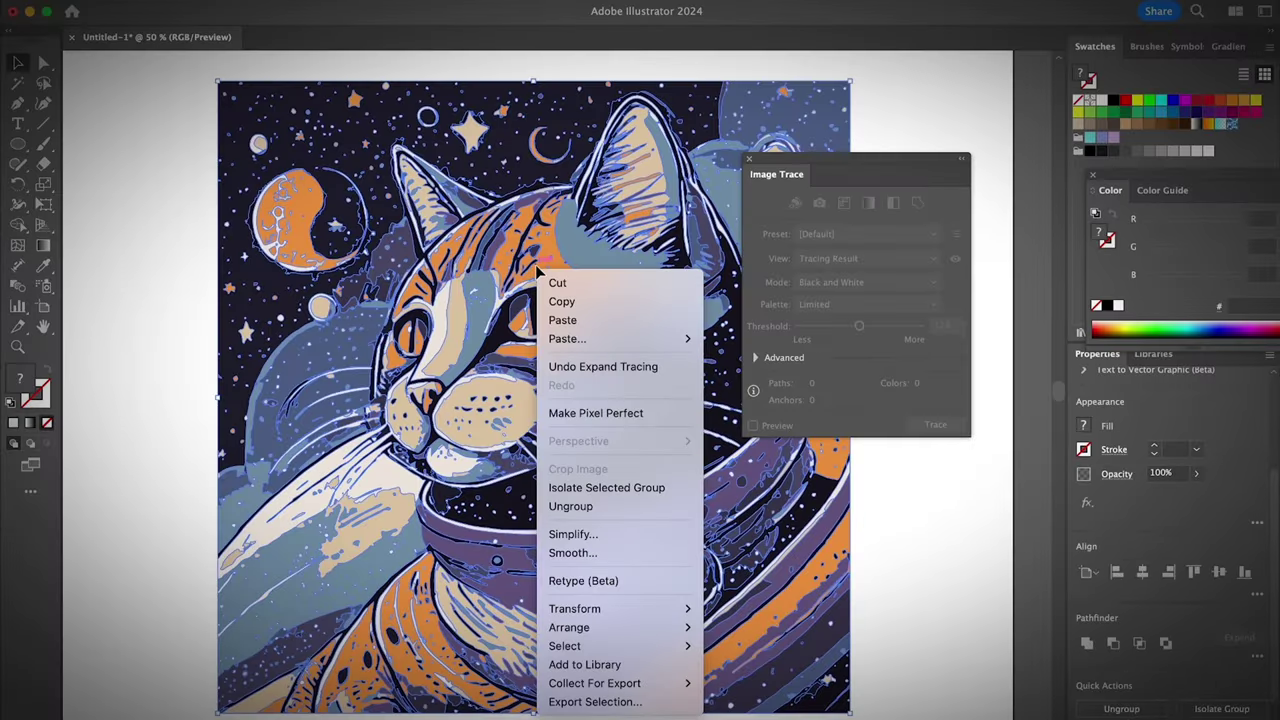
{"action": "left_click", "coordinate": [171, 323]}
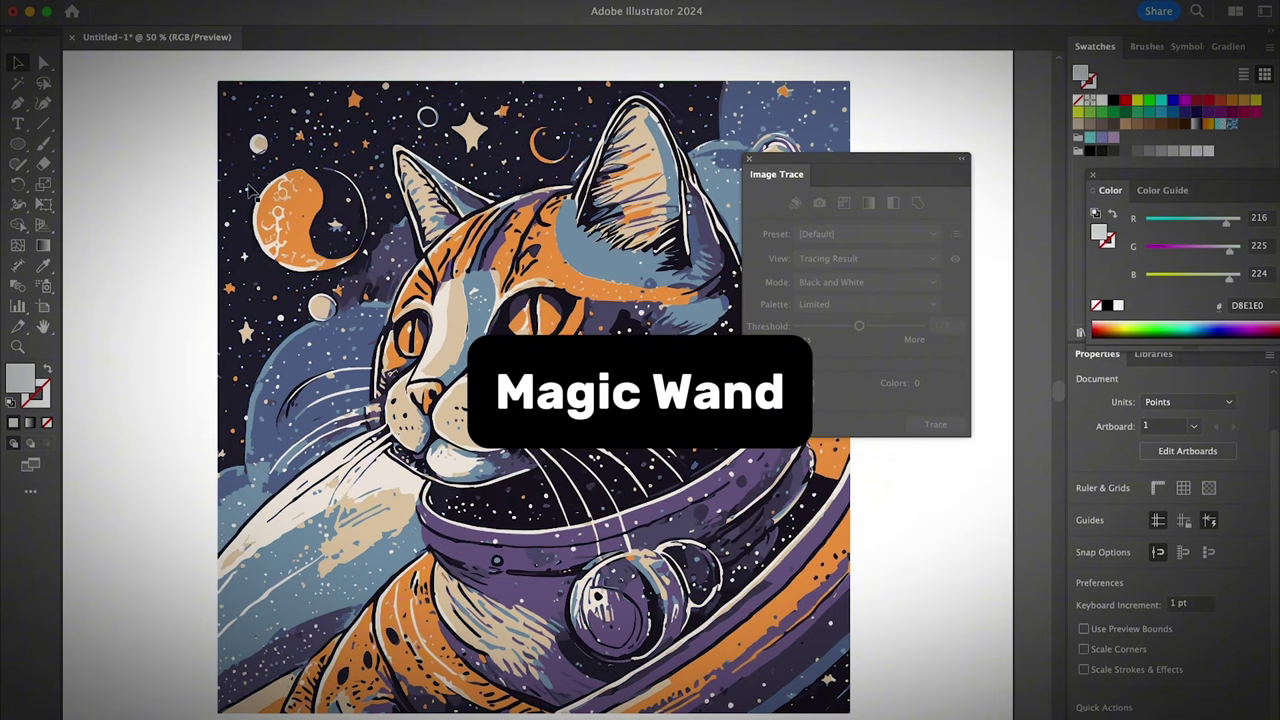
- Select the dark background shapes of the cat artwork with the Magic Wand
{"action": "left_click", "coordinate": [18, 83]}
{"action": "left_click", "coordinate": [397, 107]}
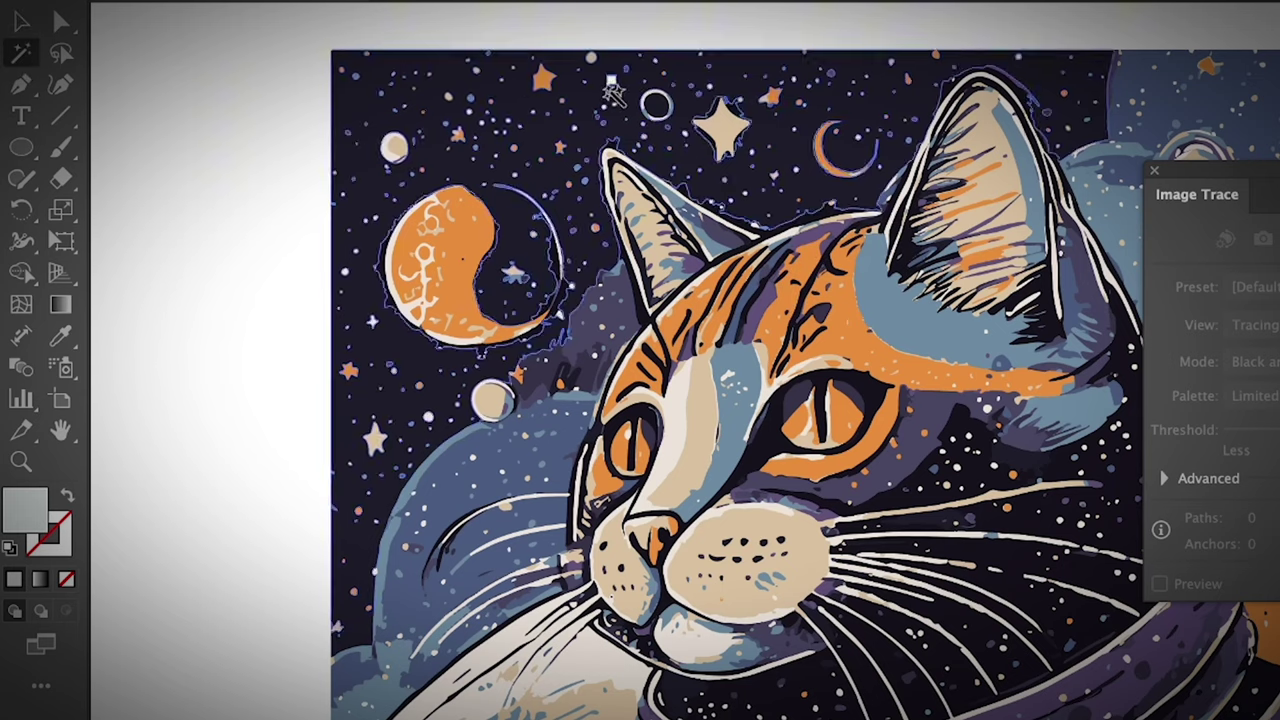
{"action": "left_click", "coordinate": [442, 64]}
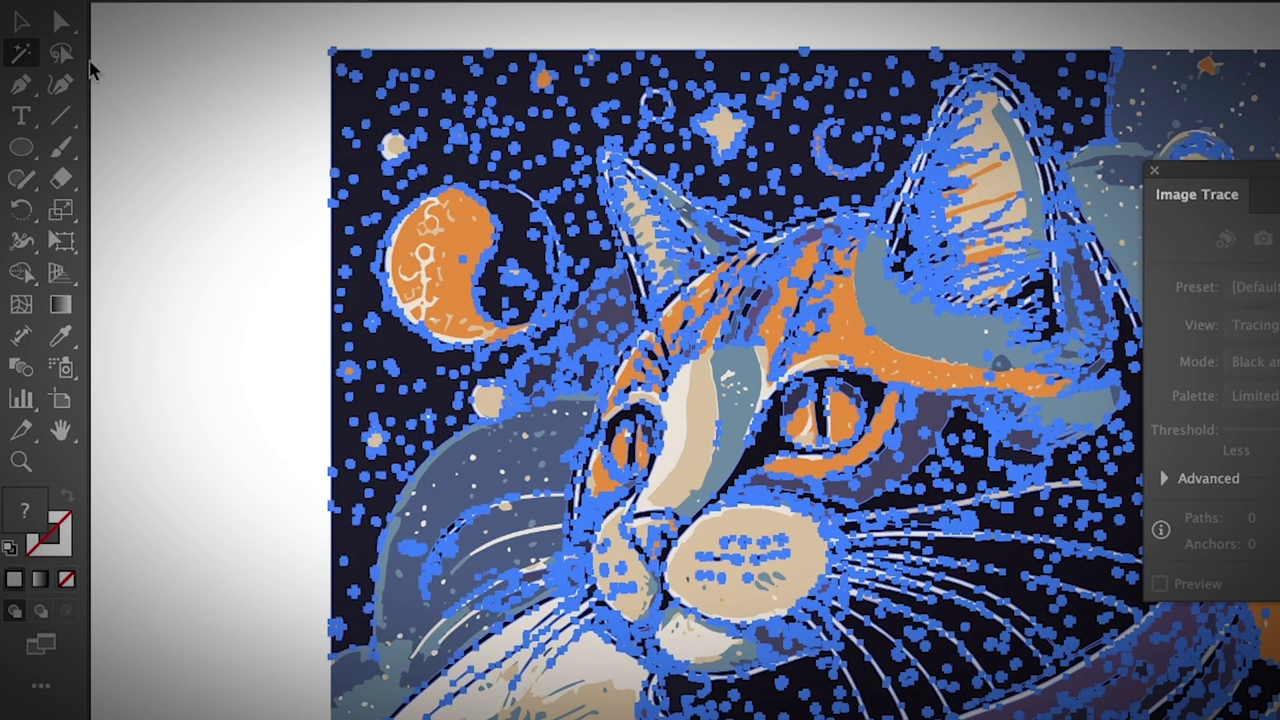
- Set the Magic Wand's fill color tolerance to 0
{"action": "double_click", "coordinate": [21, 53]}
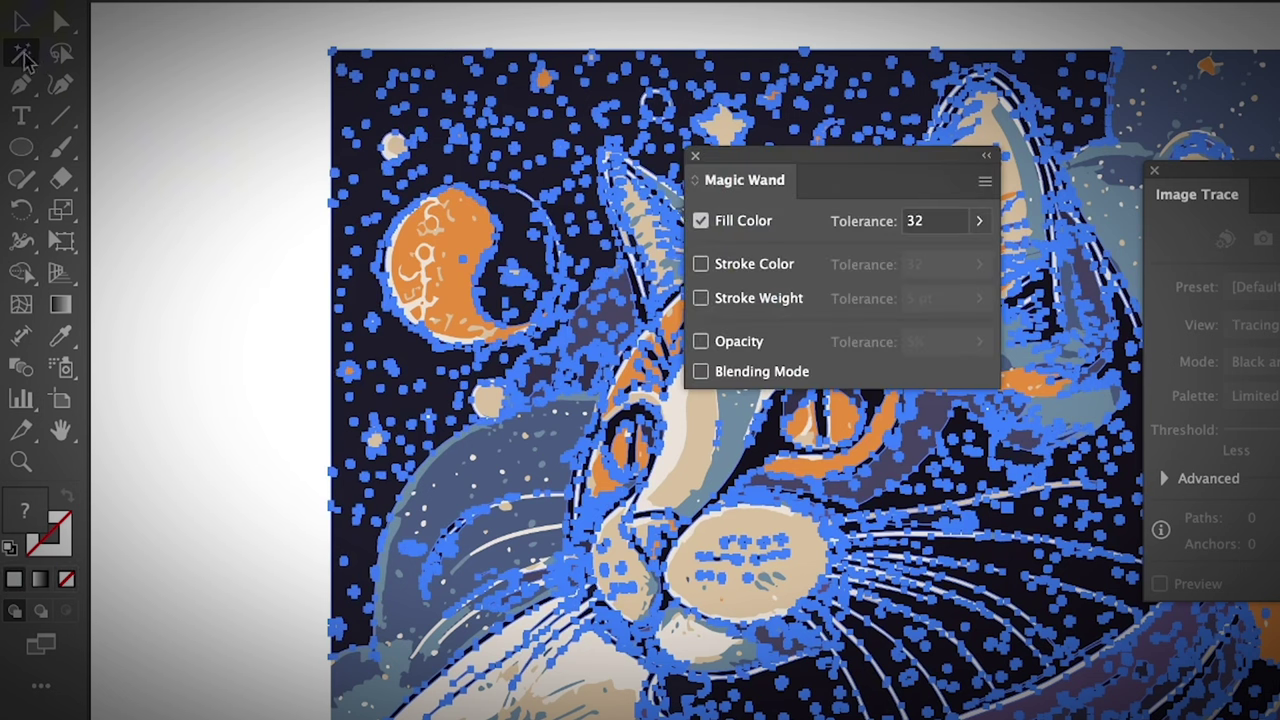
{"action": "left_click", "coordinate": [930, 222]}
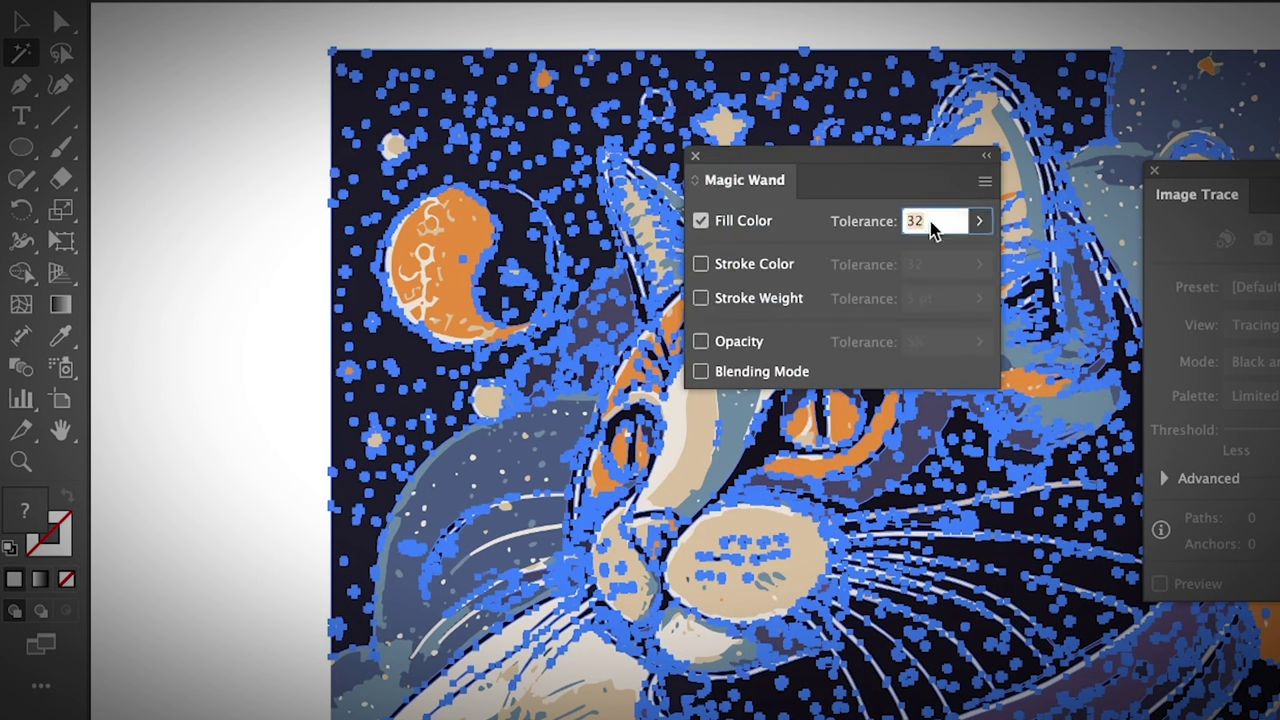
{"action": "type", "text": "0"}
{"action": "key", "text": "Return"}
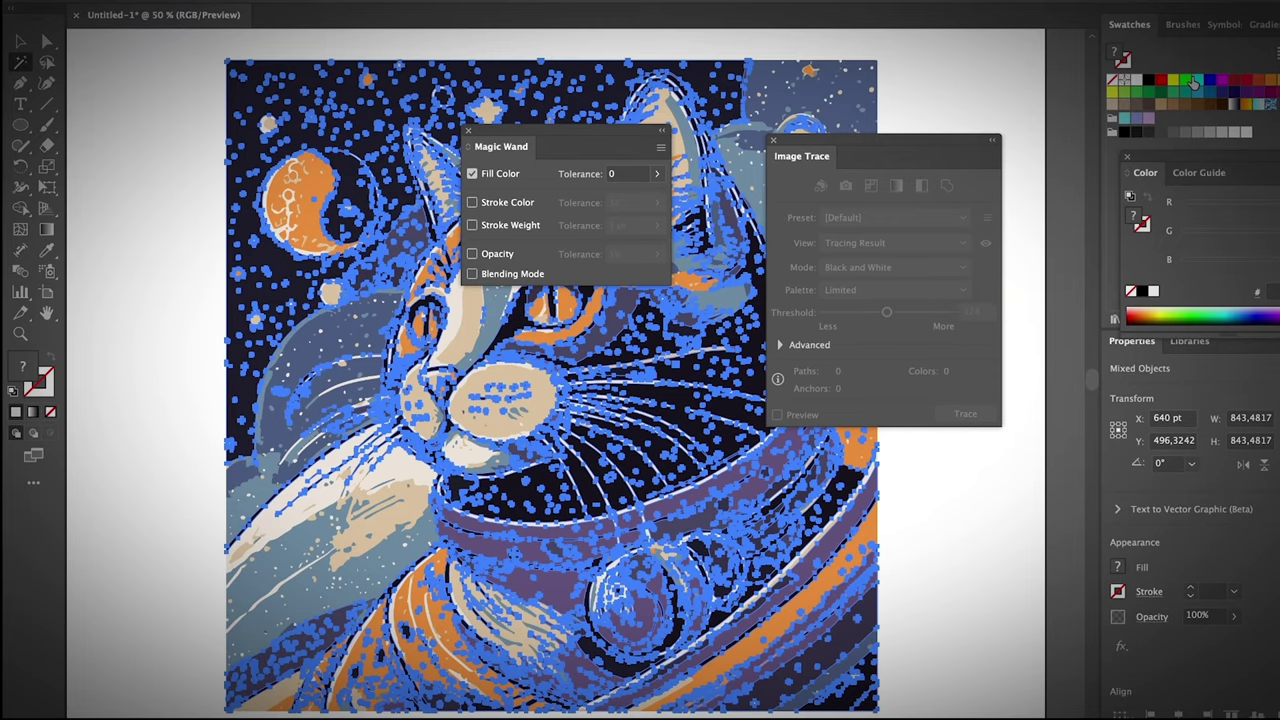
- Try orange, grey, magenta and lavender swatch fills on the selected dark shapes
{"action": "left_click", "coordinate": [1271, 82]}
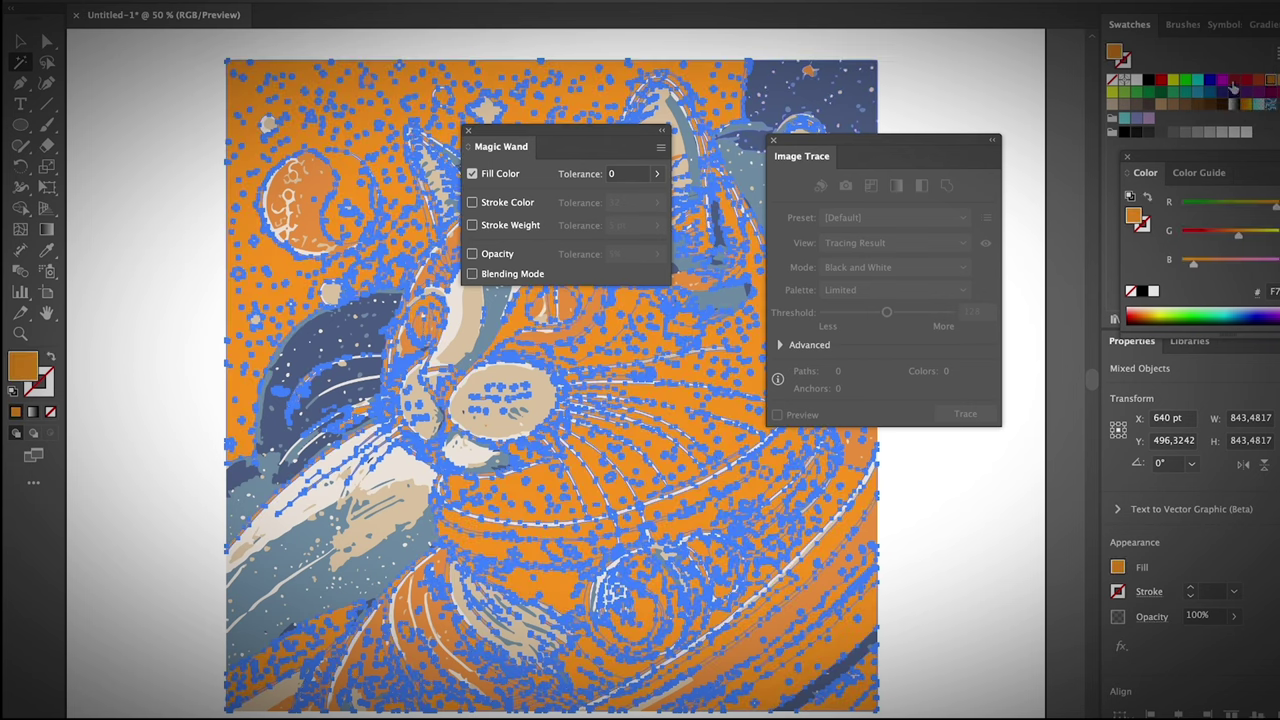
{"action": "left_click", "coordinate": [1232, 80]}
{"action": "left_click", "coordinate": [1173, 133]}
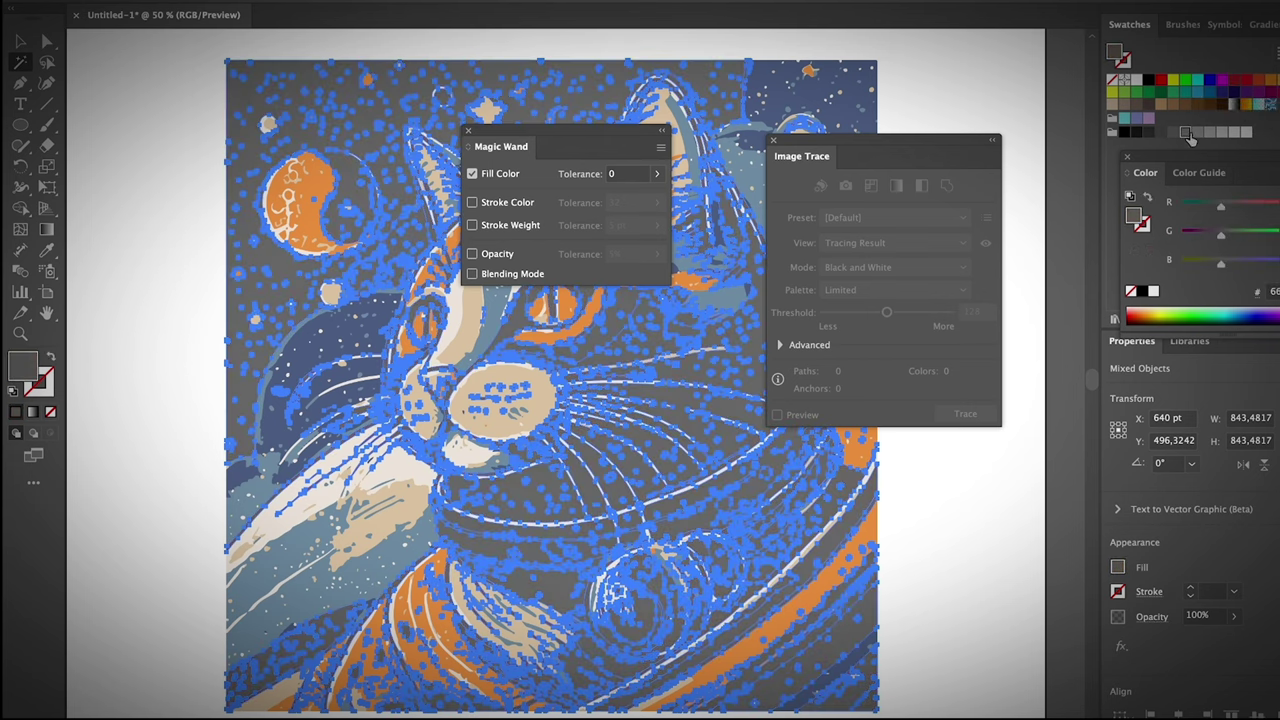
{"action": "left_click", "coordinate": [1186, 133]}
{"action": "left_click", "coordinate": [1222, 81]}
{"action": "left_click", "coordinate": [1137, 119]}
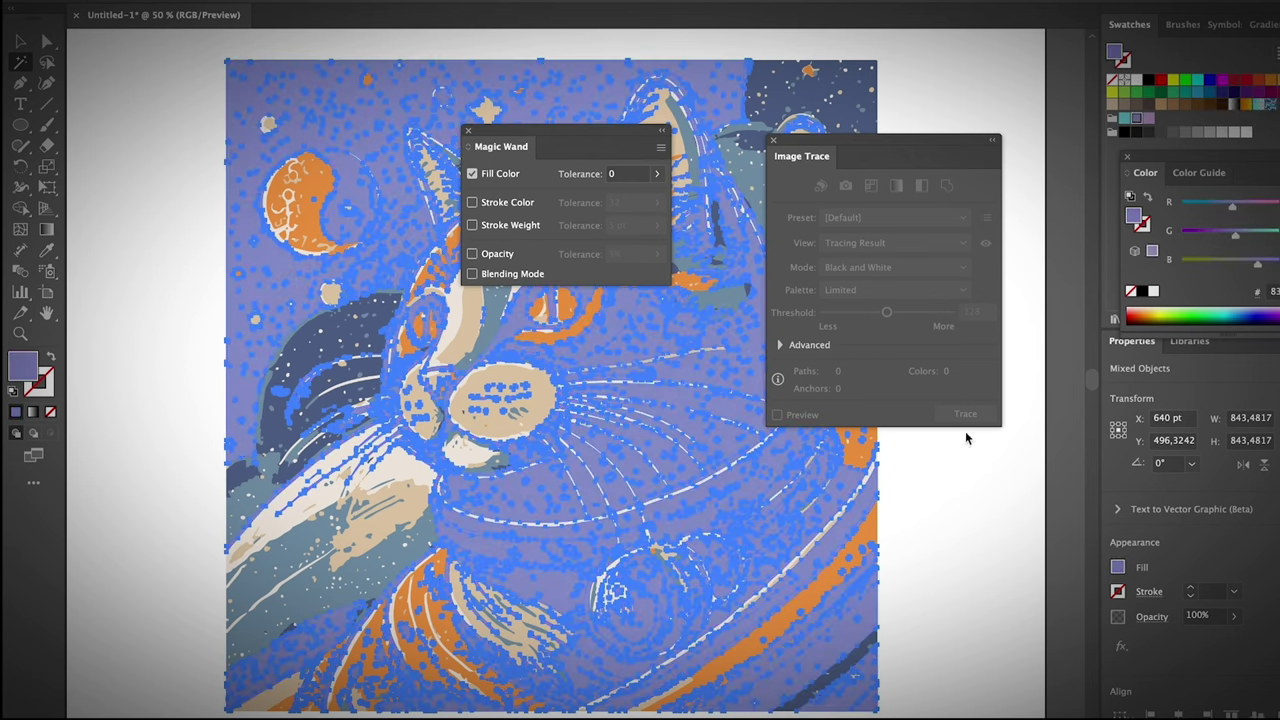
{"action": "left_click", "coordinate": [1125, 119]}
- Dock the Magic Wand settings beneath the Image Trace settings and undo the trial fills on the dark shapes
{"action": "left_click", "coordinate": [20, 42]}
{"action": "left_click", "coordinate": [150, 150]}
{"action": "left_click_drag", "start_coordinate": [554, 131], "coordinate": [919, 435]}
{"action": "key", "text": "super+z"}
{"action": "key", "text": "super+z"}
{"action": "key", "text": "super+z"}
{"action": "key", "text": "super+z"}
{"action": "key", "text": "super+z"}
{"action": "key", "text": "super+z"}
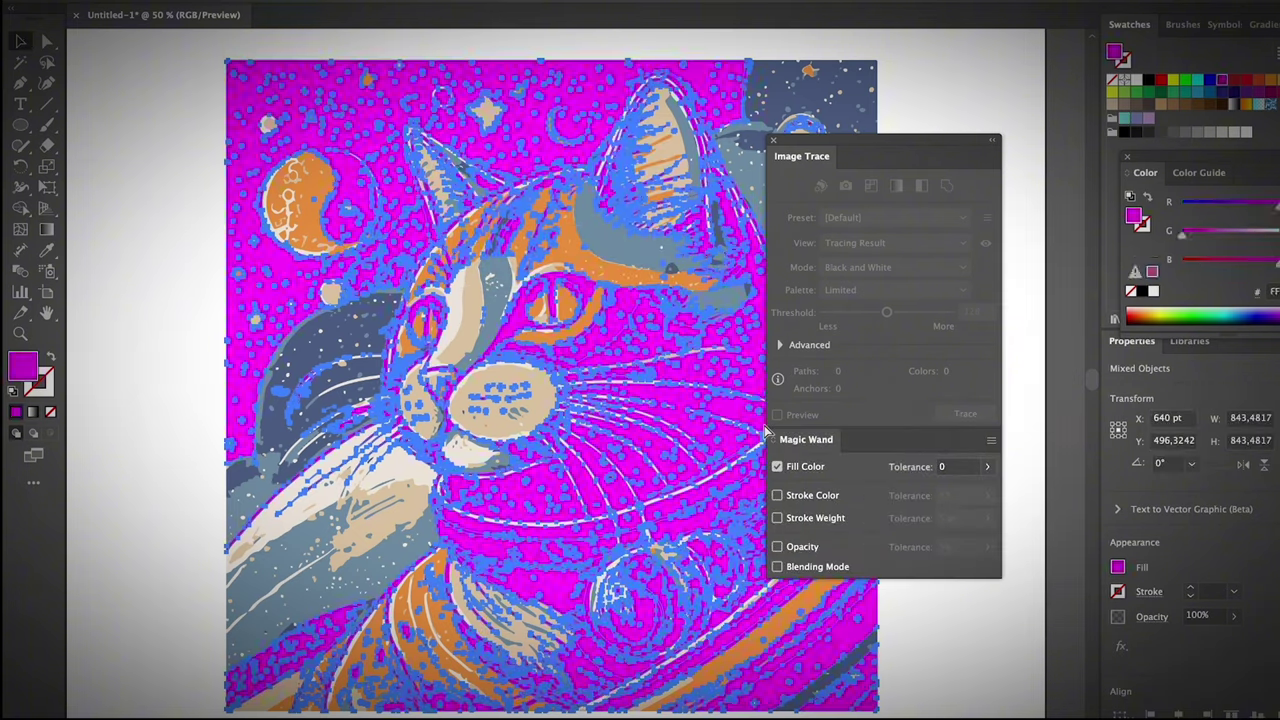
- Test the Magic Wand at zero tolerance on the dark background shapes, then clear the selection
{"action": "left_click", "coordinate": [139, 411]}
{"action": "key", "text": "y"}
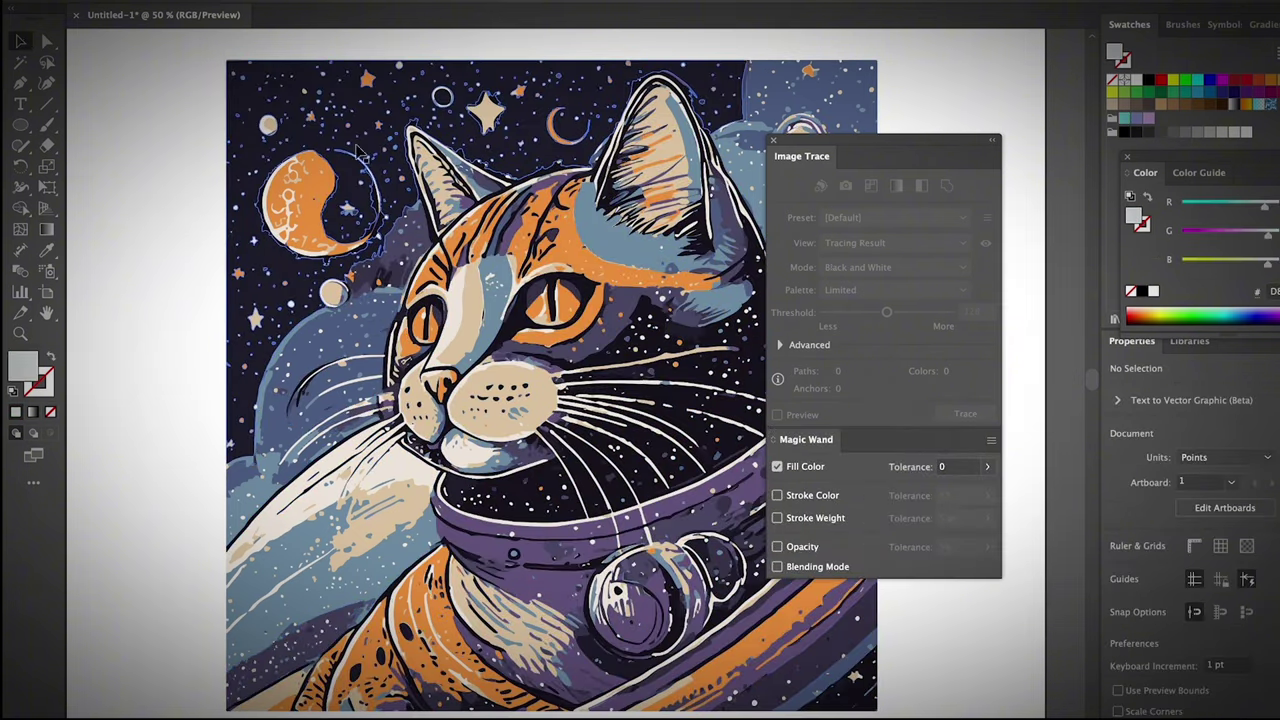
{"action": "left_click", "coordinate": [290, 66]}
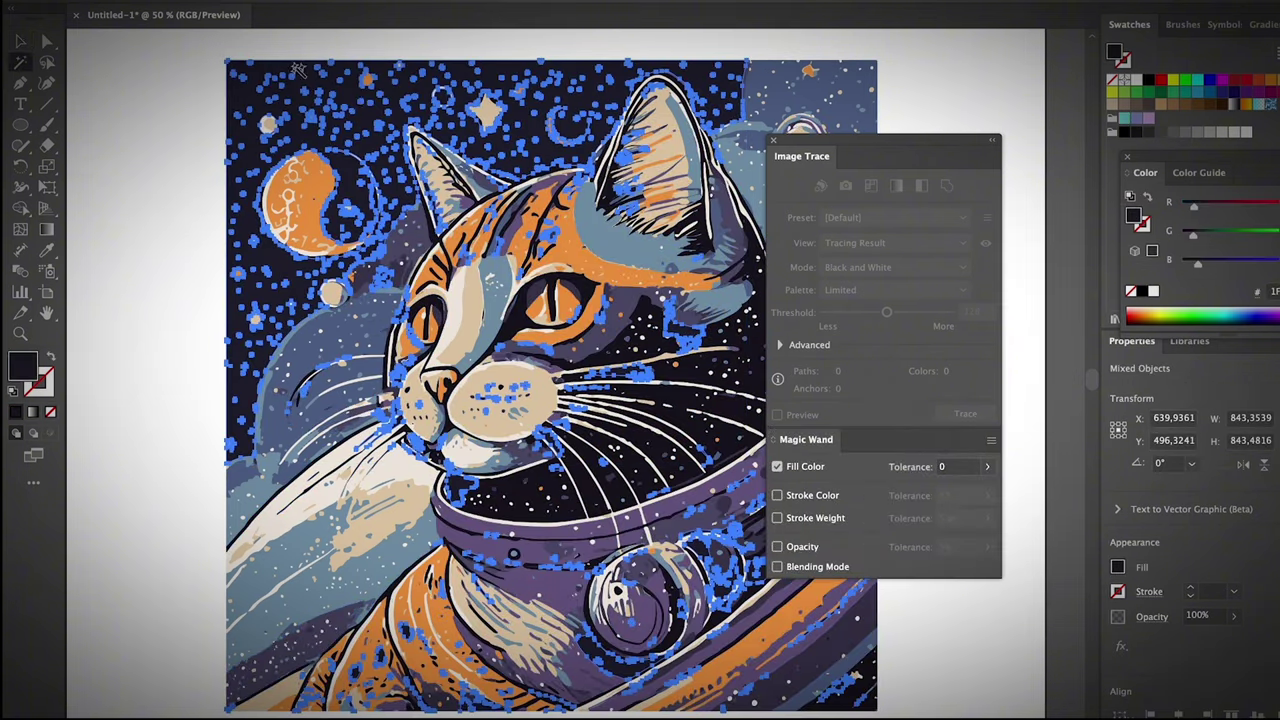
{"action": "left_click", "coordinate": [613, 306]}
{"action": "left_click", "coordinate": [504, 63]}
{"action": "left_click", "coordinate": [179, 160]}
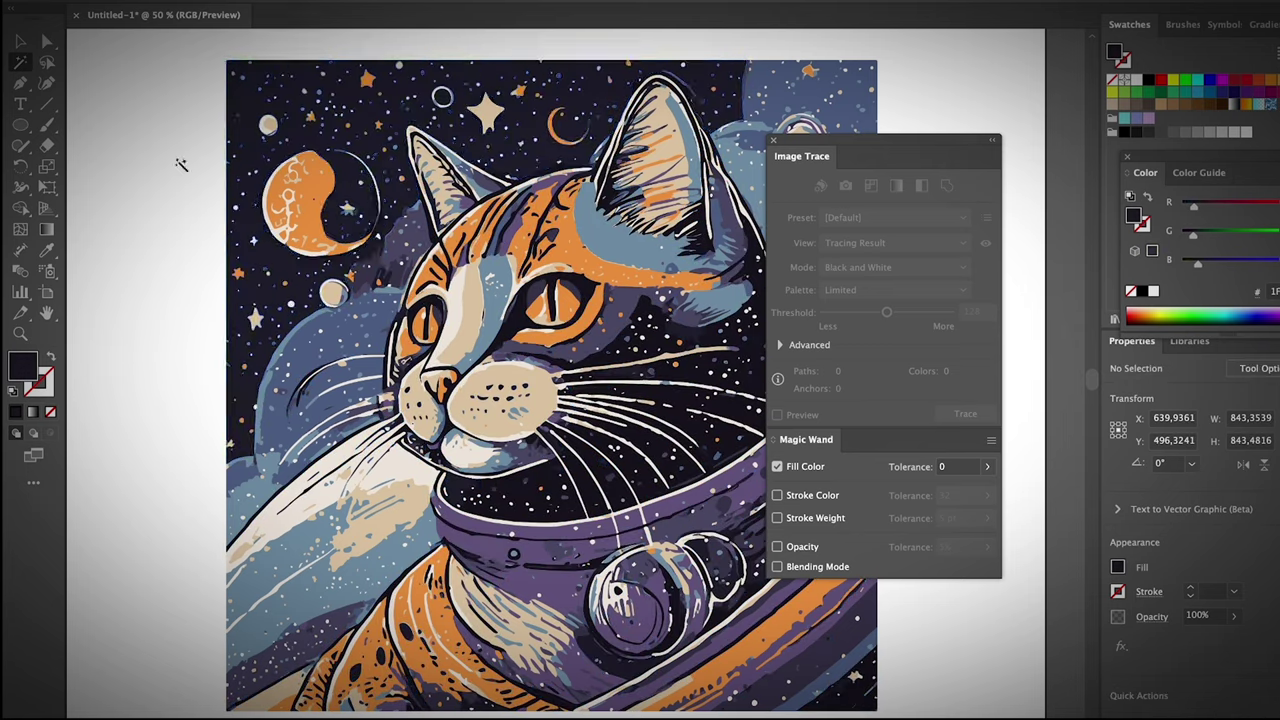
- Select the matching dark background shapes and recolor them, trying cyan before a dark blue swatch
{"action": "left_click", "coordinate": [279, 61]}
{"action": "left_click", "coordinate": [1196, 81]}
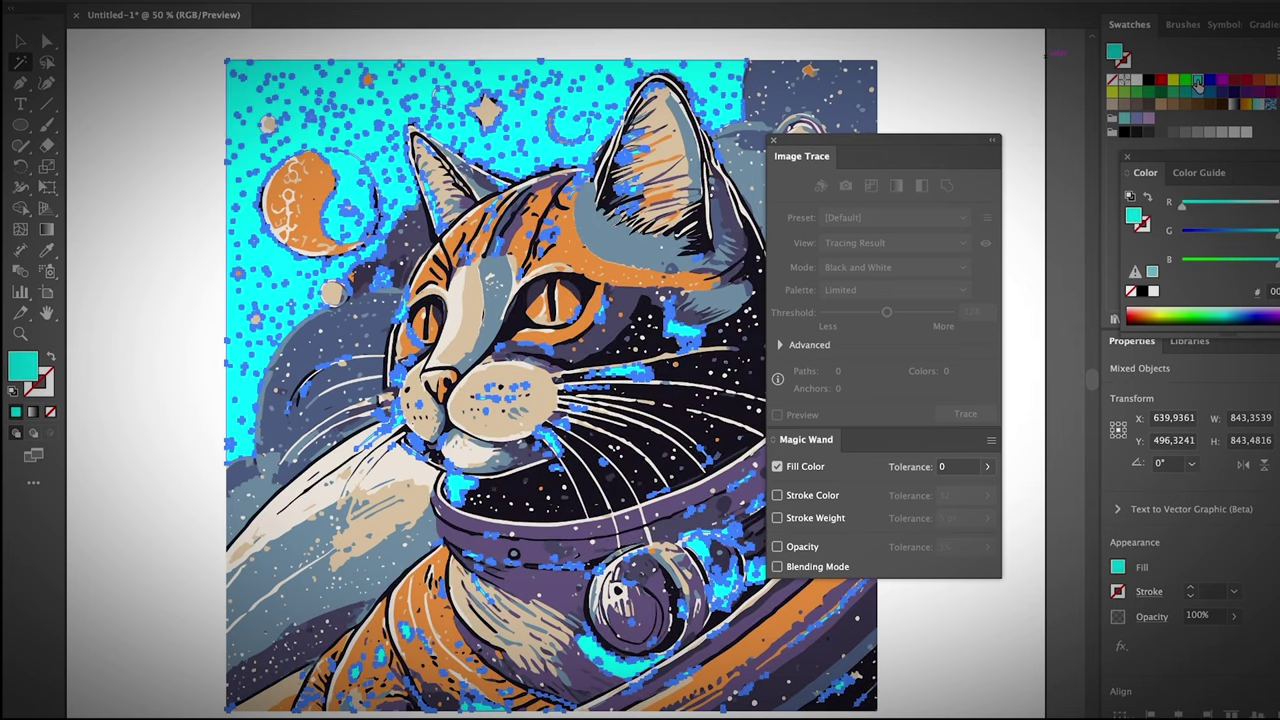
{"action": "left_click", "coordinate": [1234, 92]}
{"action": "left_click", "coordinate": [22, 38]}
{"action": "left_click", "coordinate": [150, 100]}
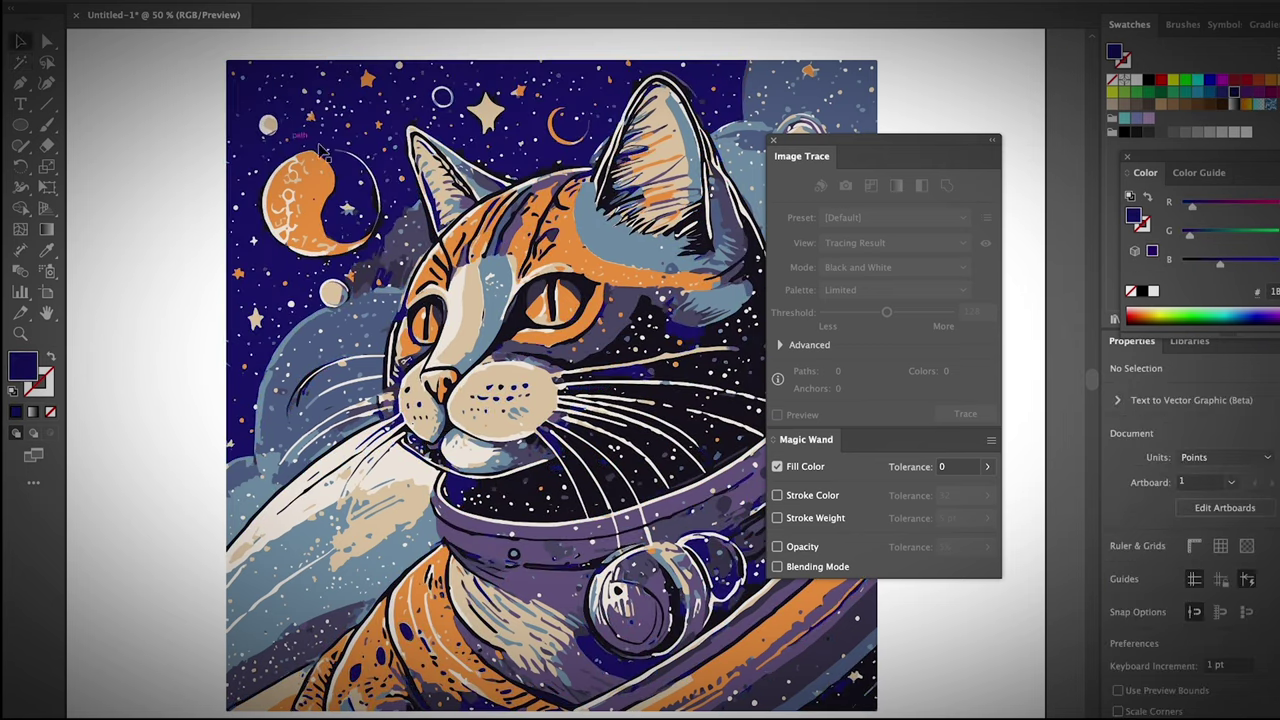
- Undo the background recoloring and move the floating settings away from the cat artwork
{"action": "key", "text": "super+z"}
{"action": "key", "text": "super+z"}
{"action": "key", "text": "super+z"}
{"action": "key", "text": "super+z"}
{"action": "key", "text": "super+z"}
{"action": "key", "text": "super+z"}
{"action": "key", "text": "super+z"}
{"action": "left_click_drag", "start_coordinate": [826, 143], "coordinate": [1073, 158]}
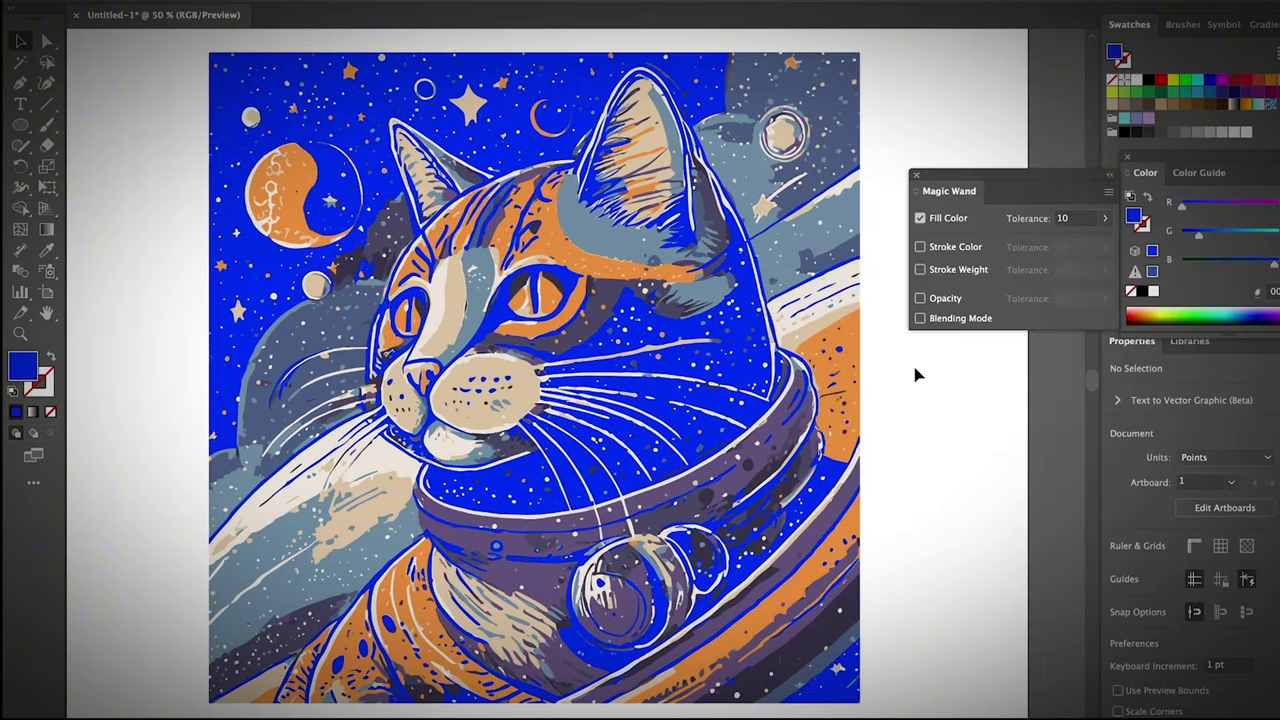
- Select single traced shapes on the cat and in the orange area beside the collar, clearing the selection each time
{"action": "scroll", "coordinate": [918, 374], "scroll_direction": "right", "scroll_amount": 1}
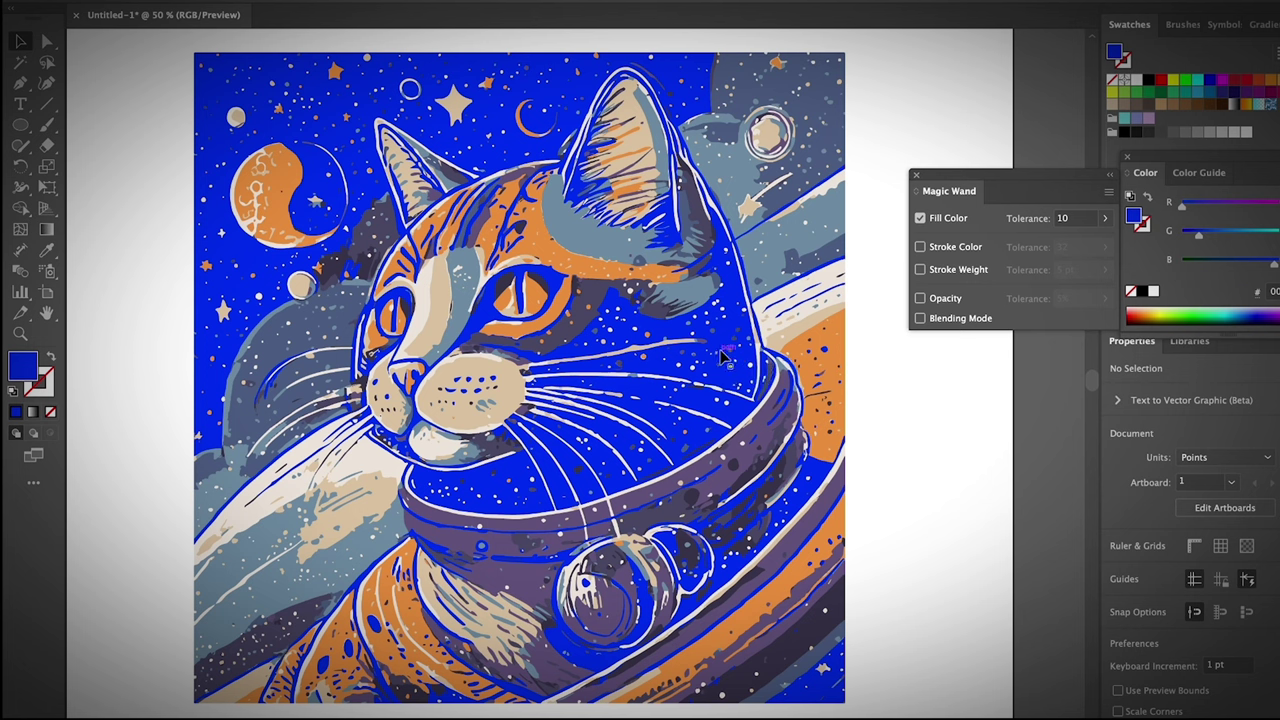
{"action": "left_click", "coordinate": [655, 425]}
{"action": "left_click", "coordinate": [888, 325]}
{"action": "left_click", "coordinate": [836, 332]}
{"action": "left_click", "coordinate": [925, 430]}
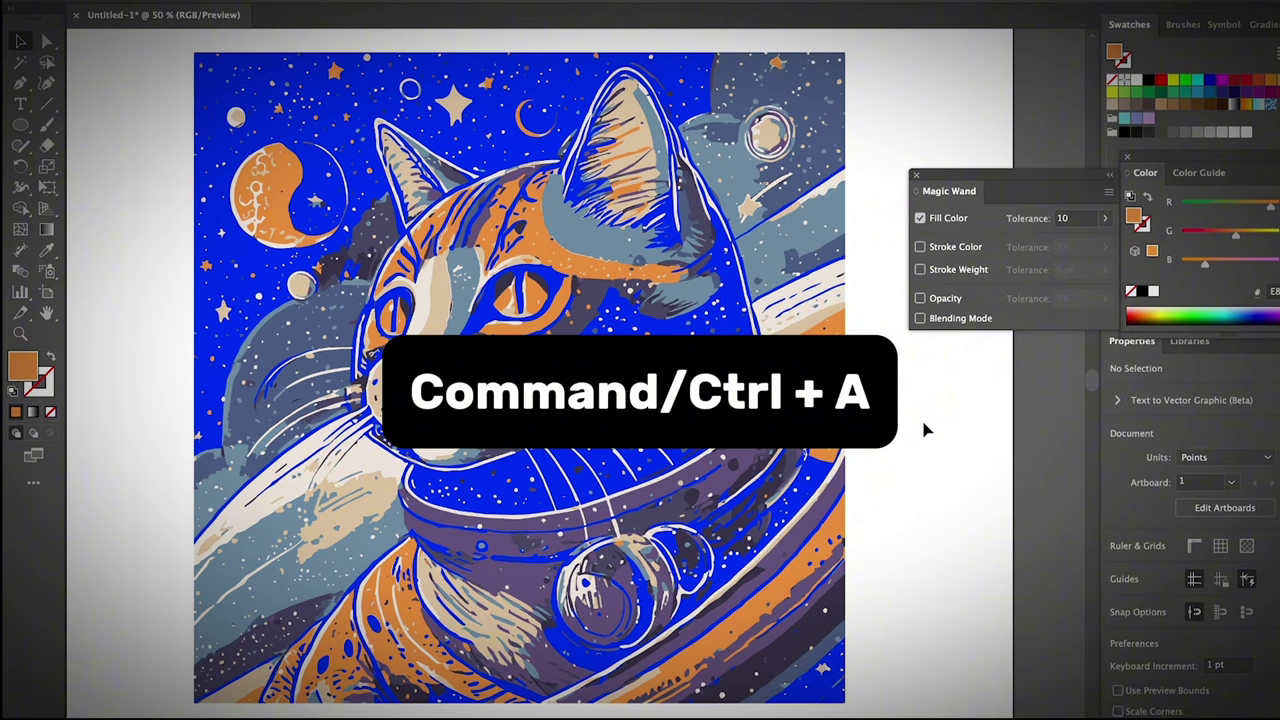
- Select all the traced shapes of the cat artwork and group them
{"action": "key", "text": "ctrl+a"}
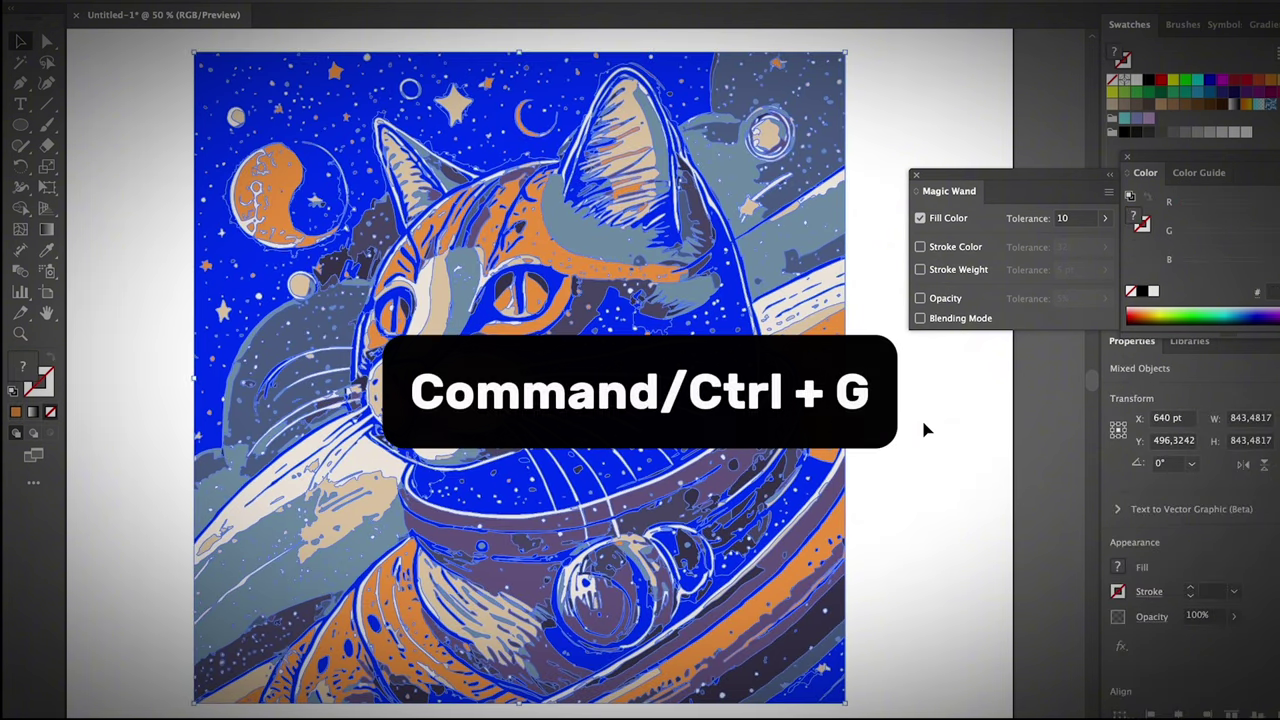
{"action": "key", "text": "ctrl+g"}
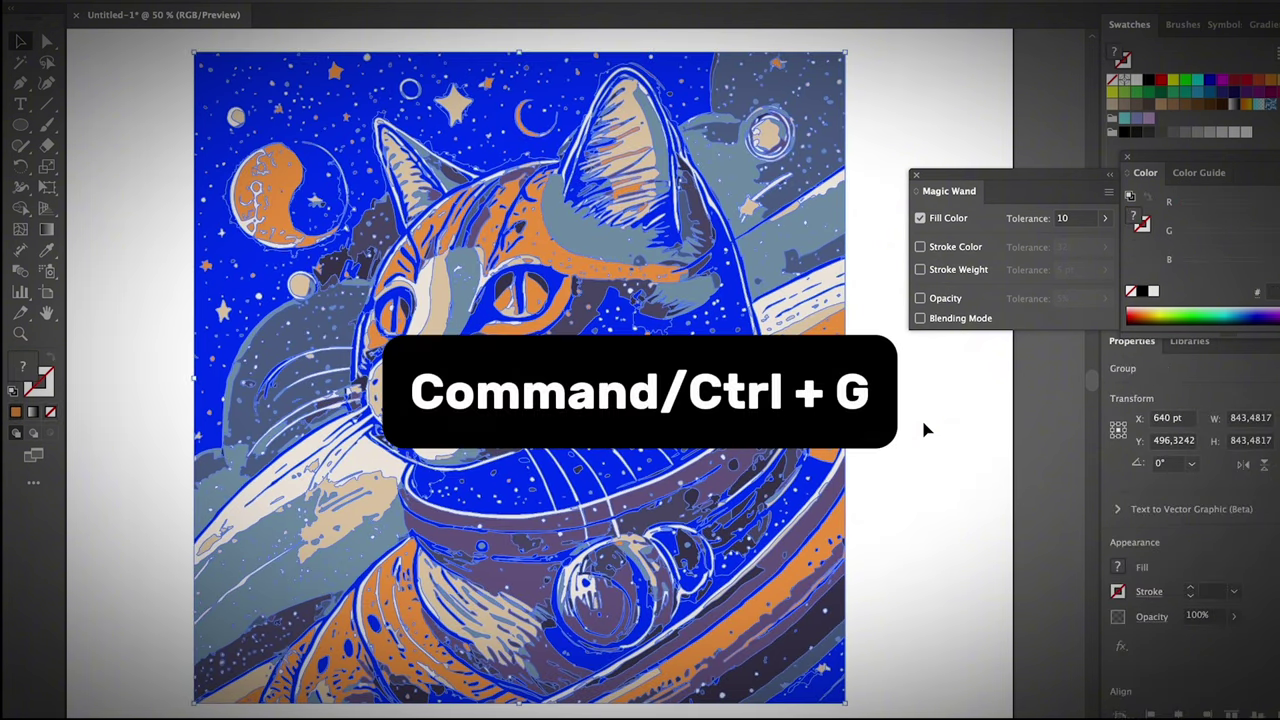
{"action": "right_click", "coordinate": [410, 137]}
{"action": "left_click", "coordinate": [438, 380]}
{"action": "right_click", "coordinate": [600, 187]}
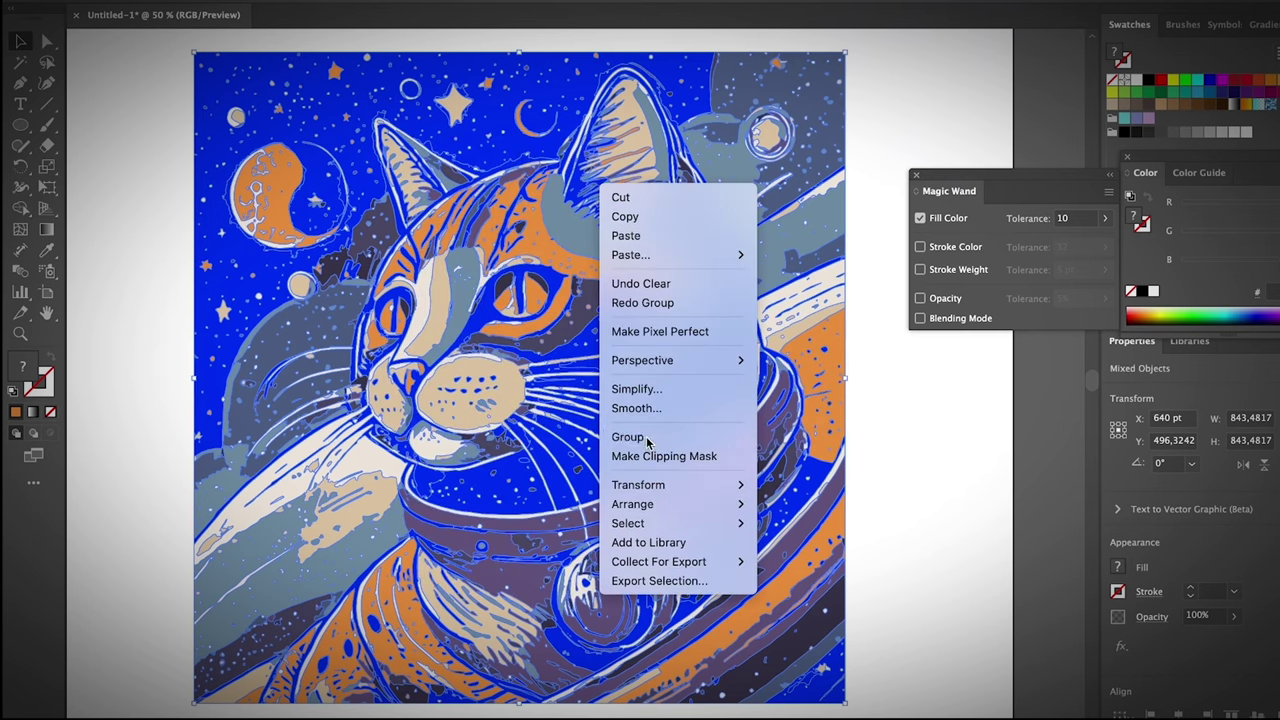